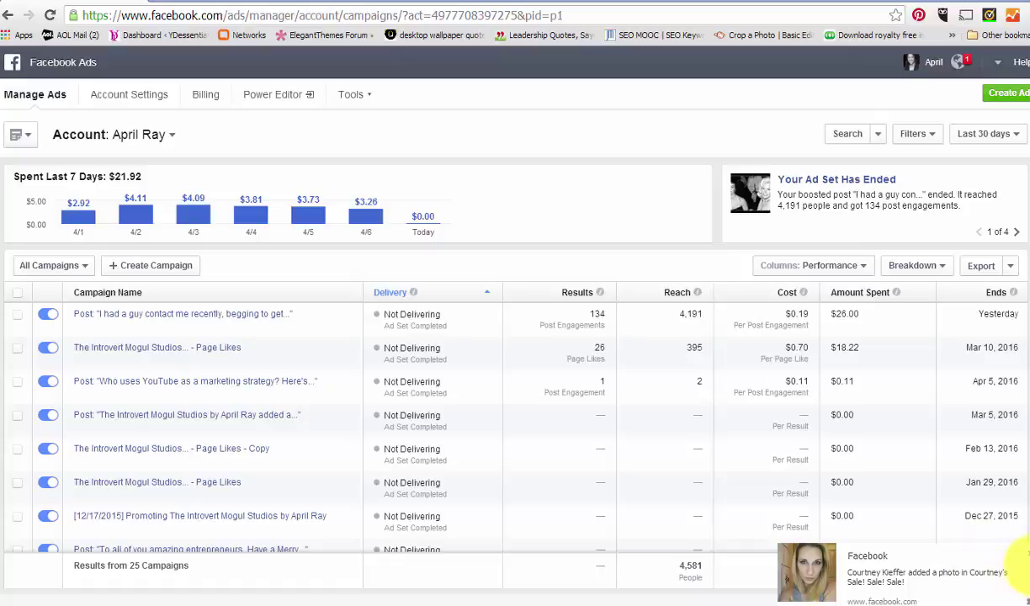
# - Load Facebook in a new browser tab and go to the ads management page
pyautogui.click(1026, 554)
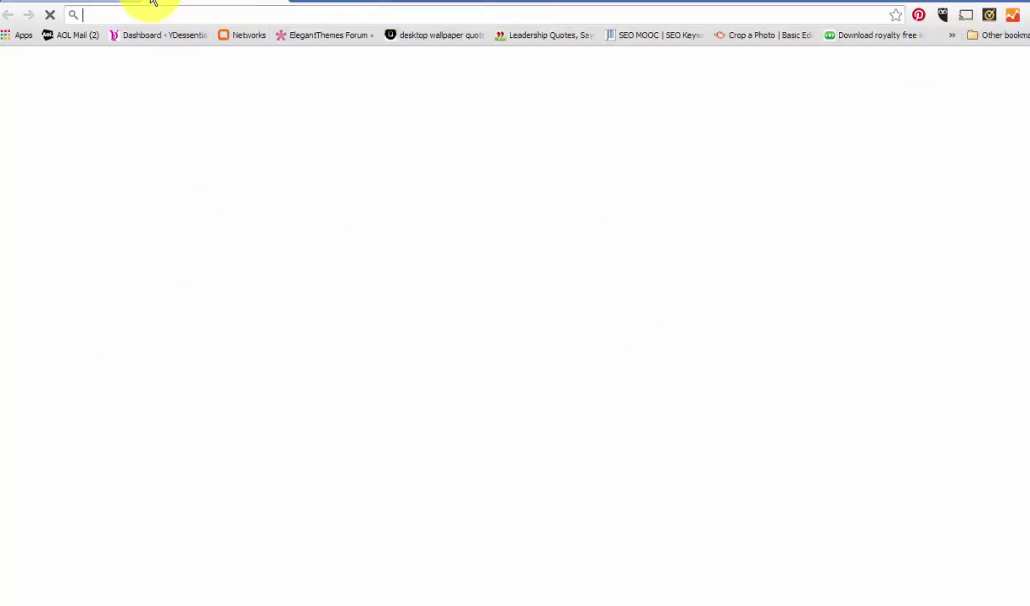
pyautogui.write('fa')
pyautogui.press('Return')
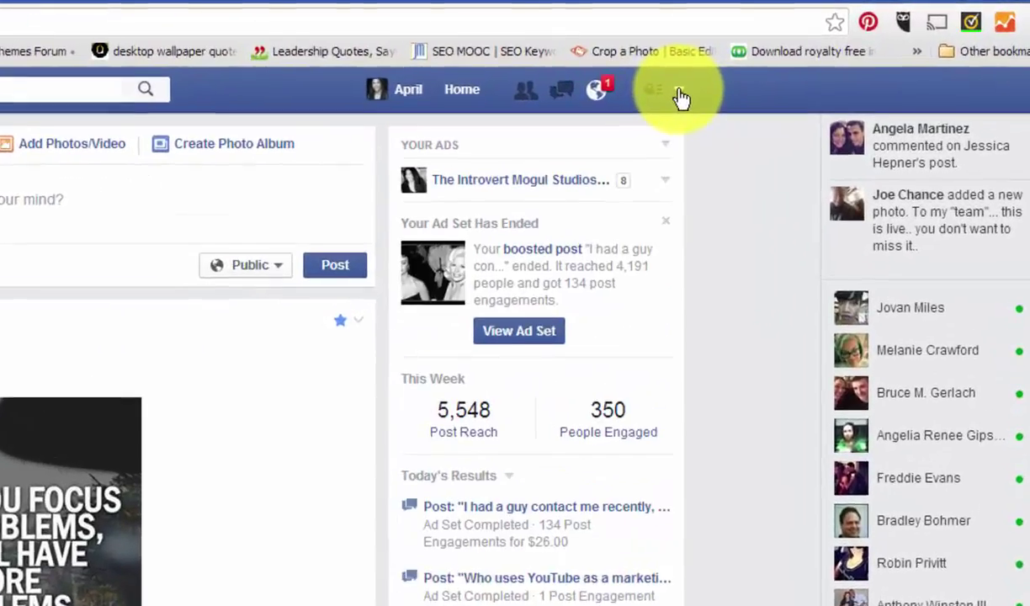
pyautogui.click(790, 67)
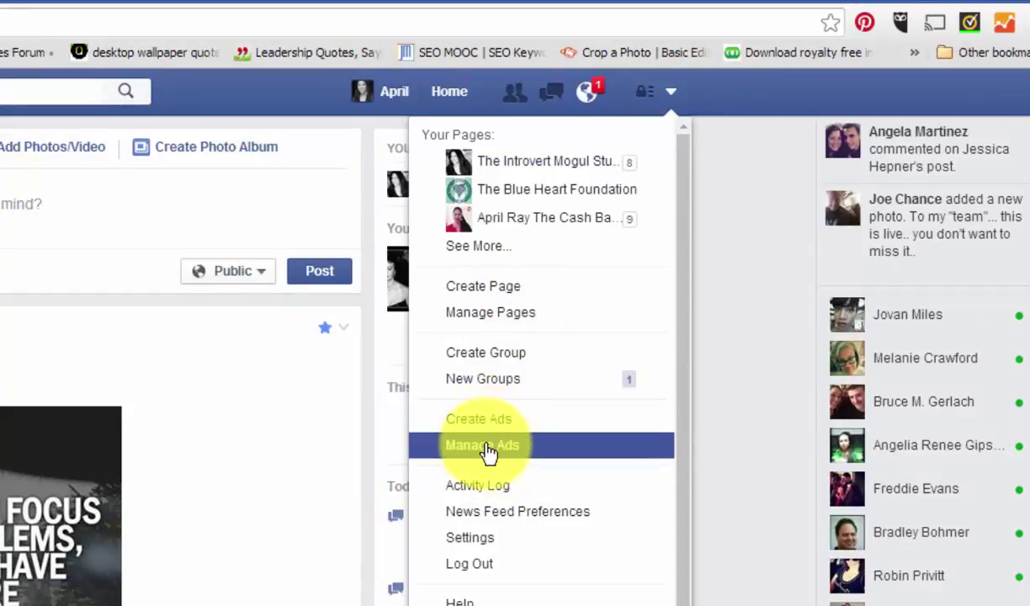
pyautogui.click(487, 448)
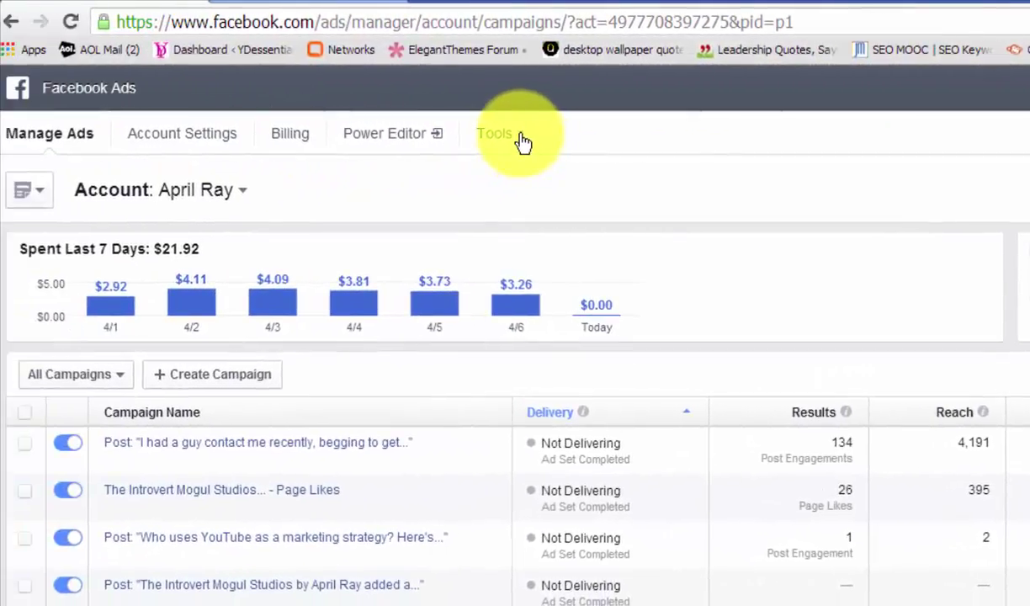
# - Open Audience Insights, start a new audience from everyone on Facebook, and dismiss the location tip
pyautogui.click(520, 135)
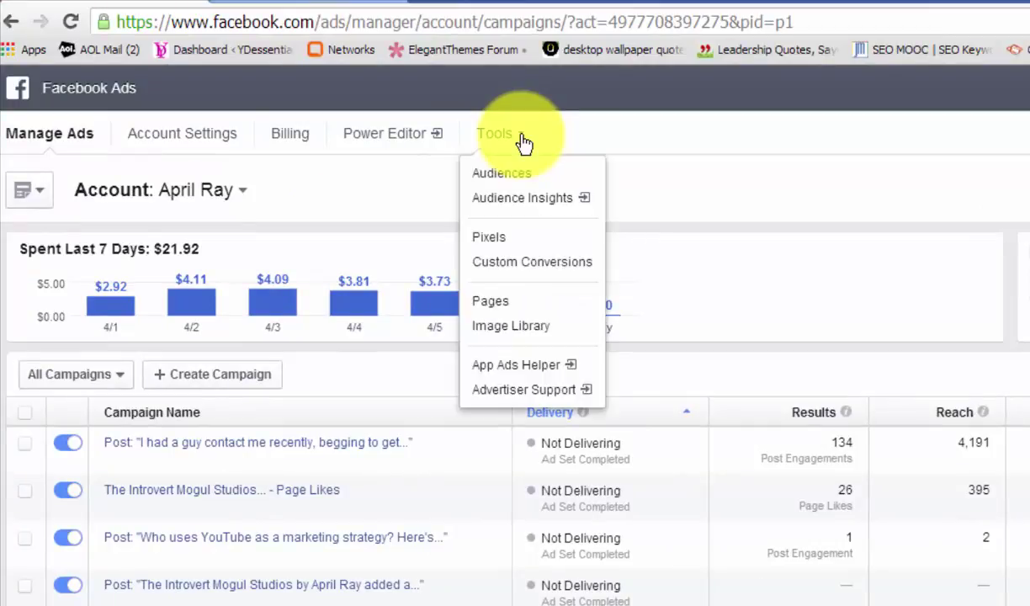
pyautogui.click(530, 202)
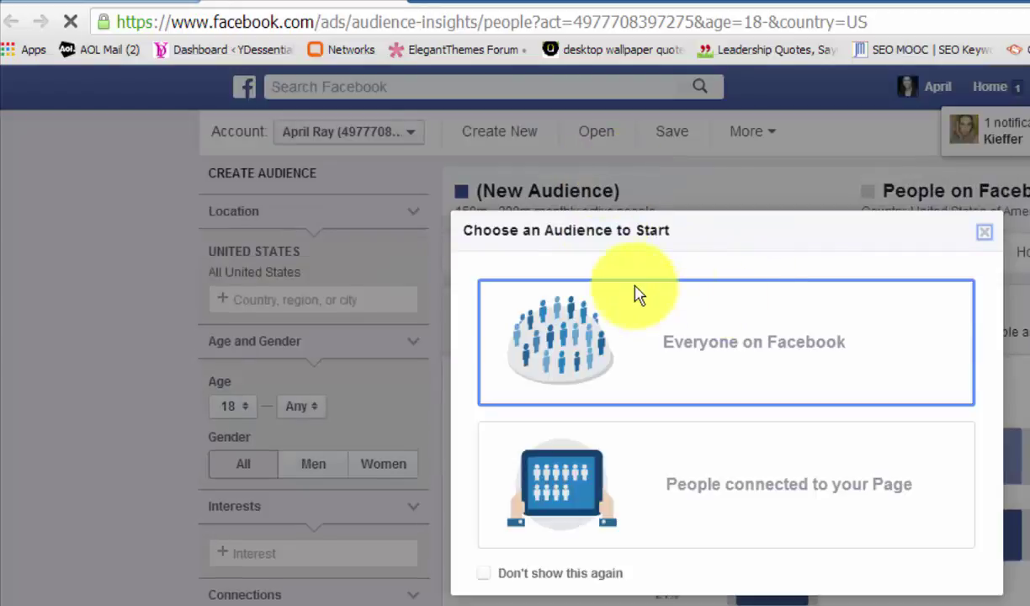
pyautogui.click(726, 344)
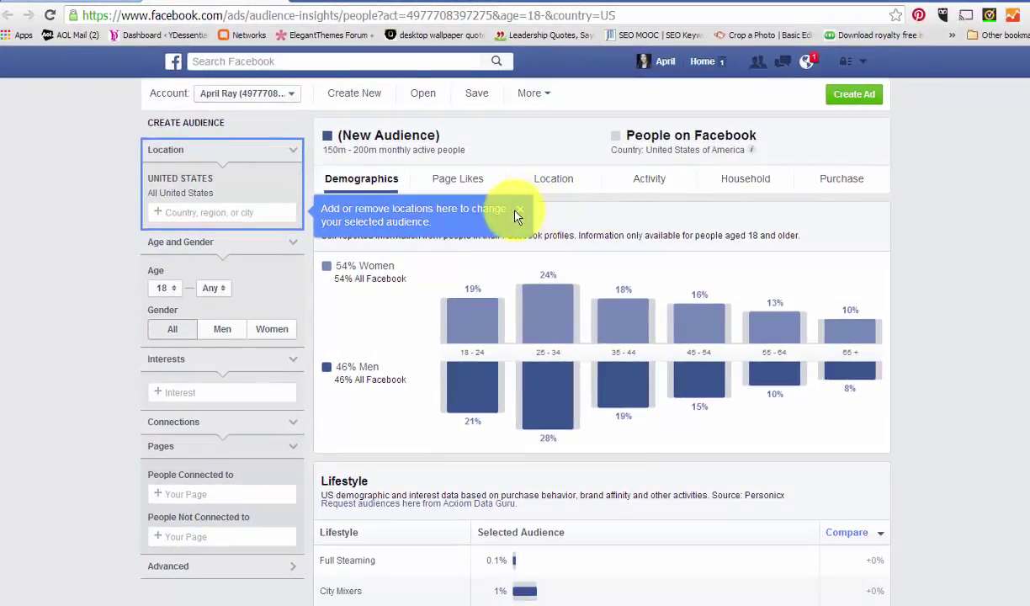
pyautogui.click(647, 262)
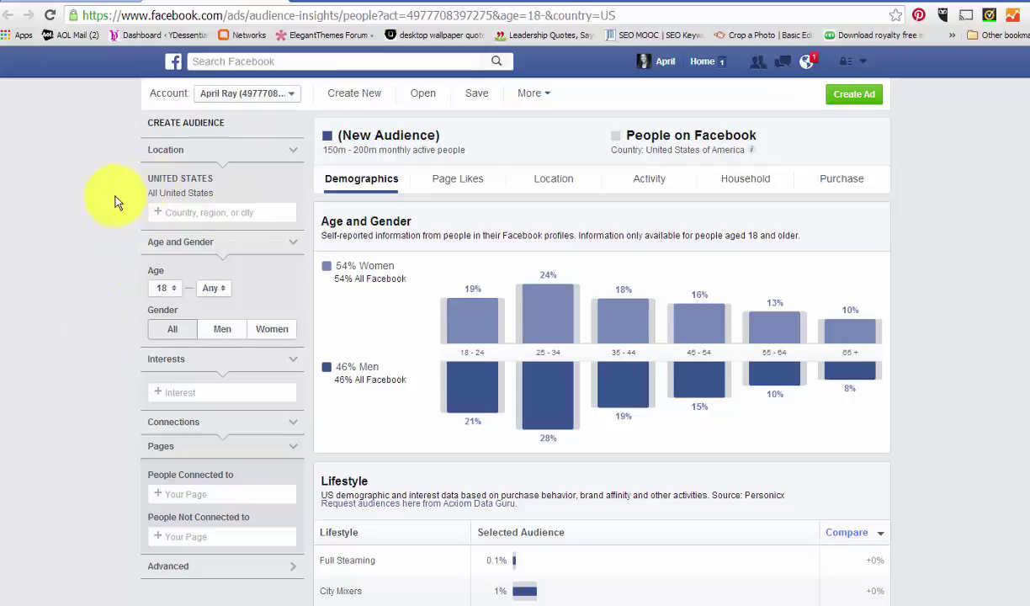
# - Add Les Brown (speaker) as an interest for the new audience
pyautogui.moveTo(157, 177)
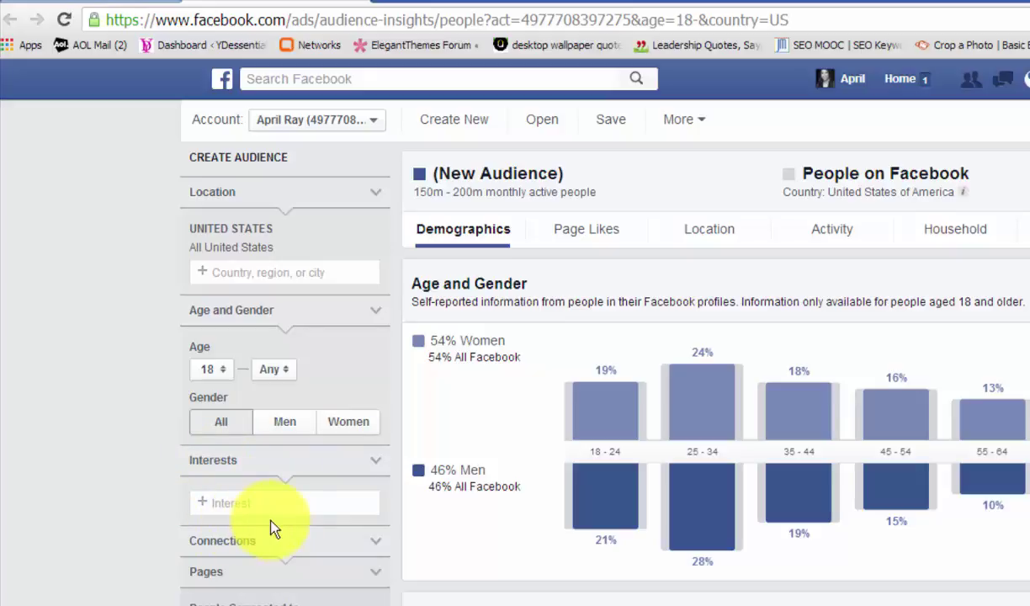
pyautogui.click(223, 501)
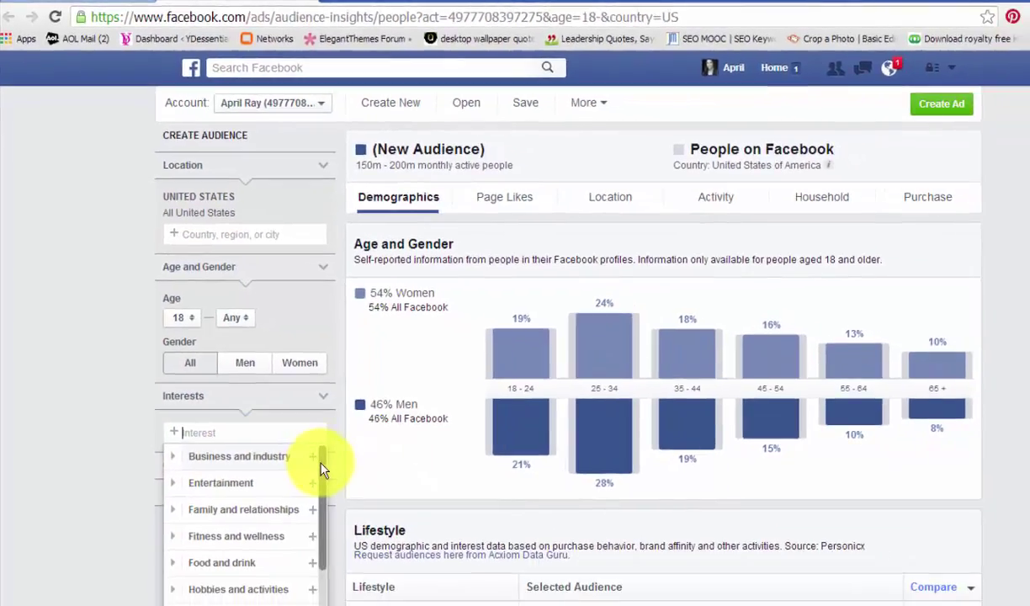
pyautogui.moveTo(321, 477); pyautogui.dragTo(304, 432)
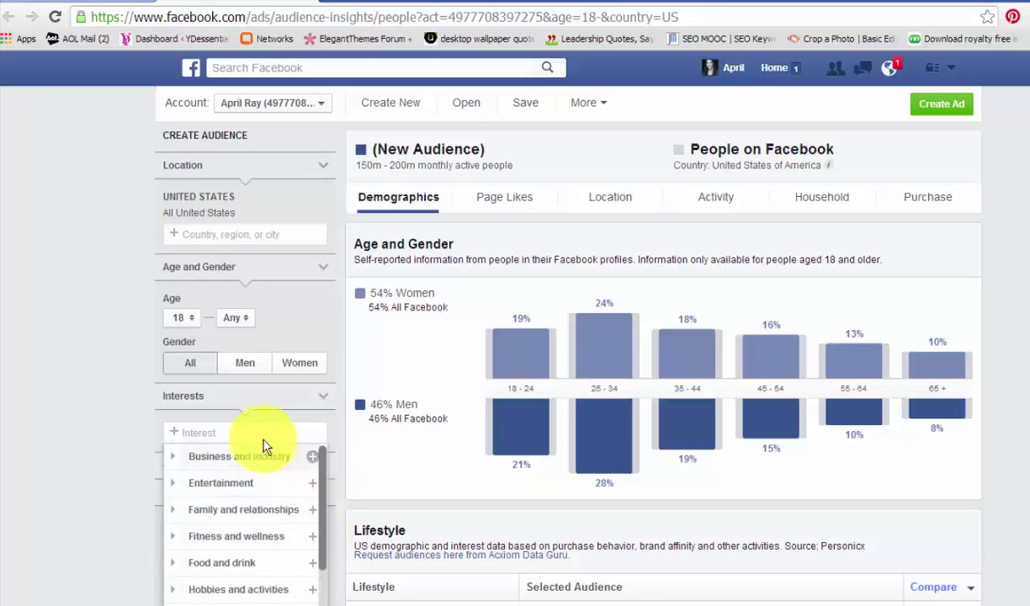
pyautogui.click(194, 433)
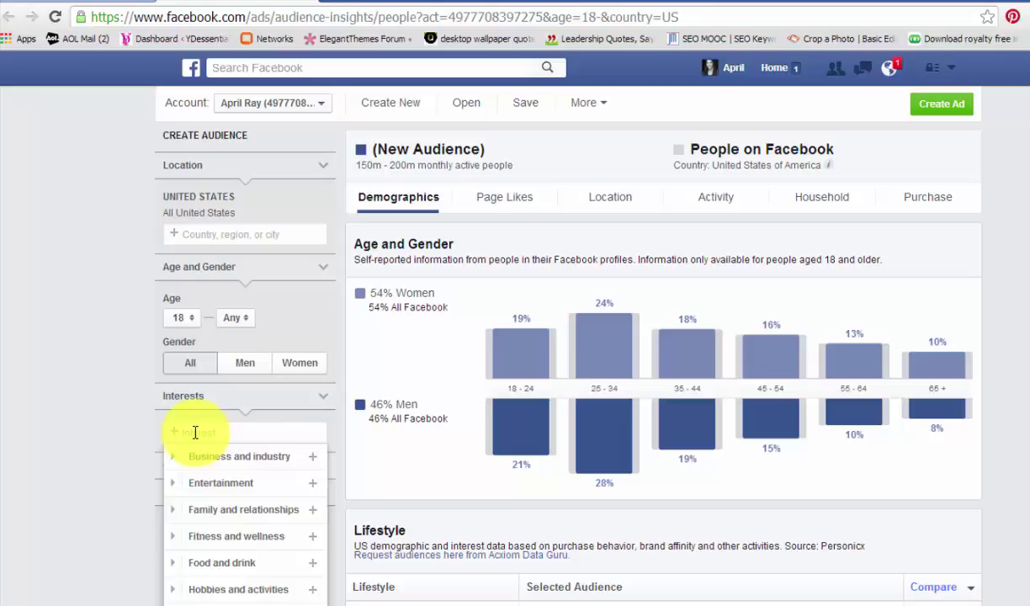
pyautogui.write('les br')
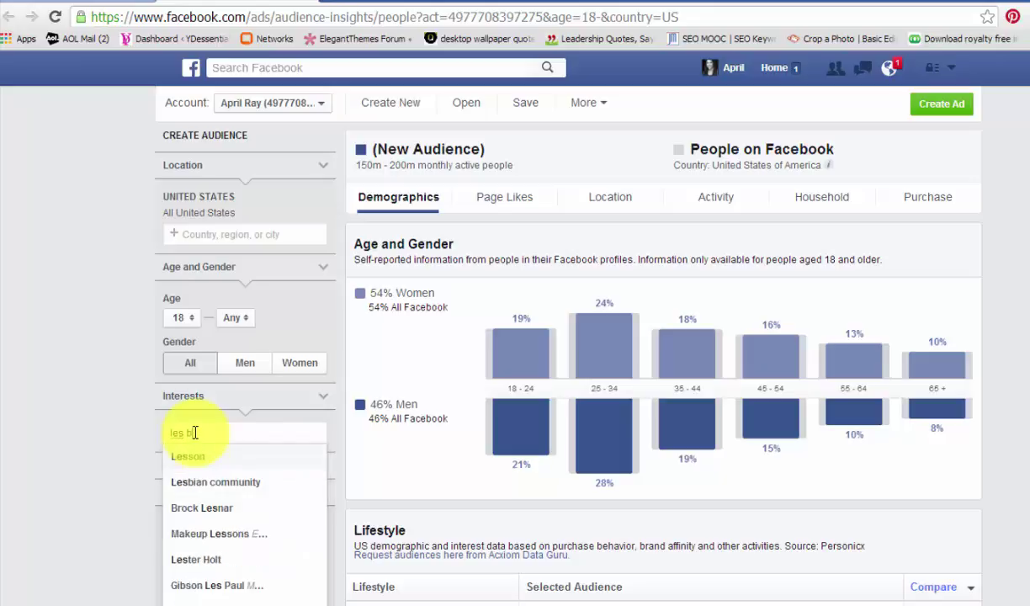
pyautogui.write('own')
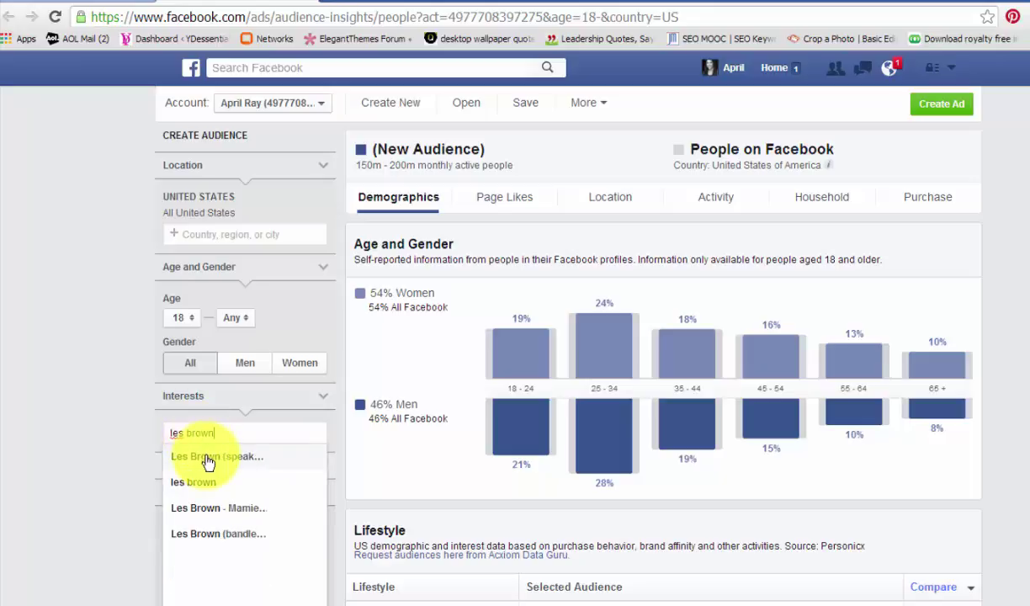
pyautogui.click(207, 458)
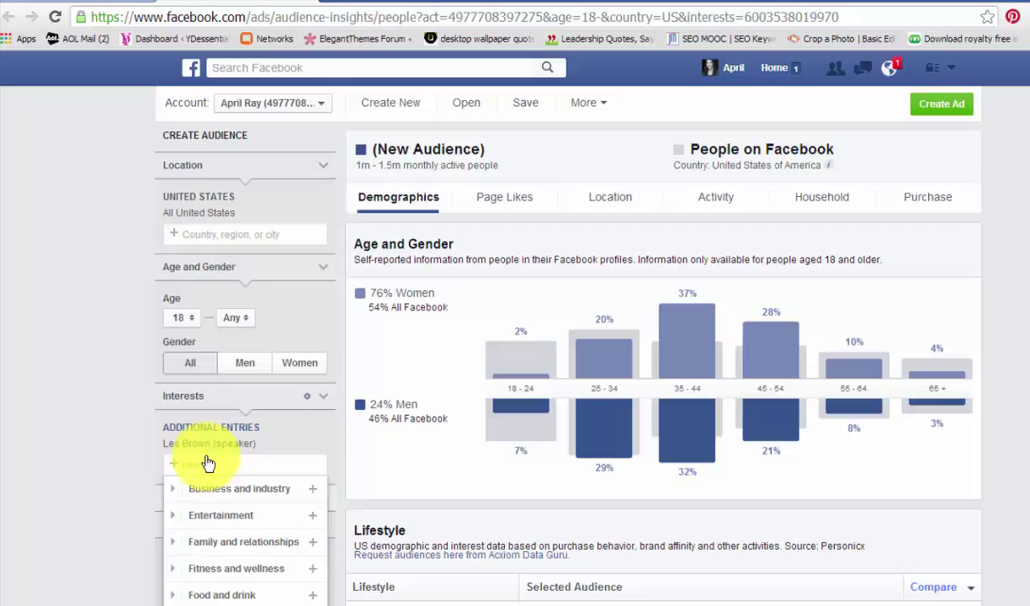
pyautogui.click(108, 455)
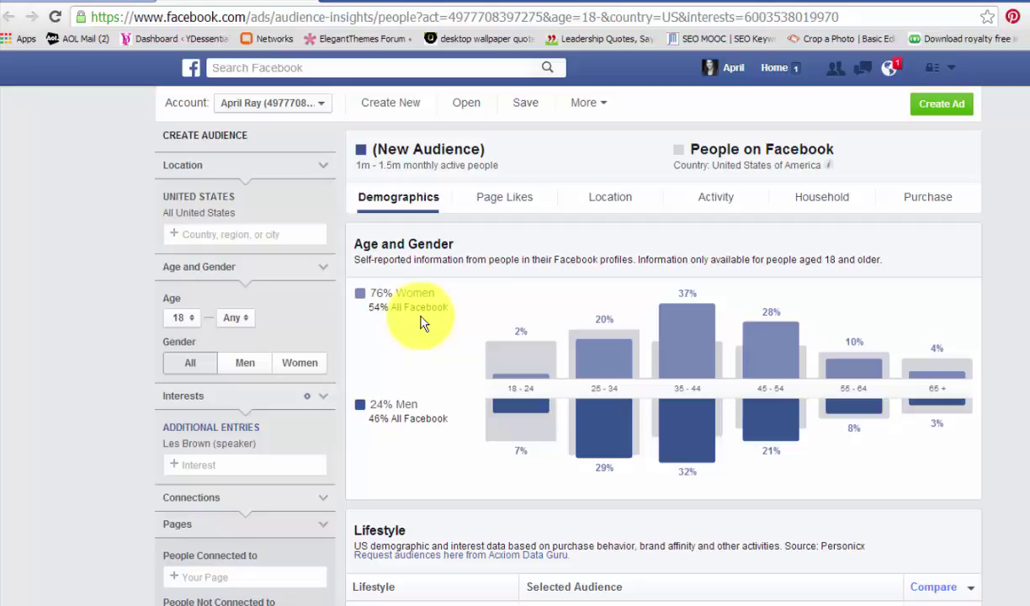
# - Restrict the audience to women and examine its age distribution in the Age and Gender chart
pyautogui.click(287, 364)
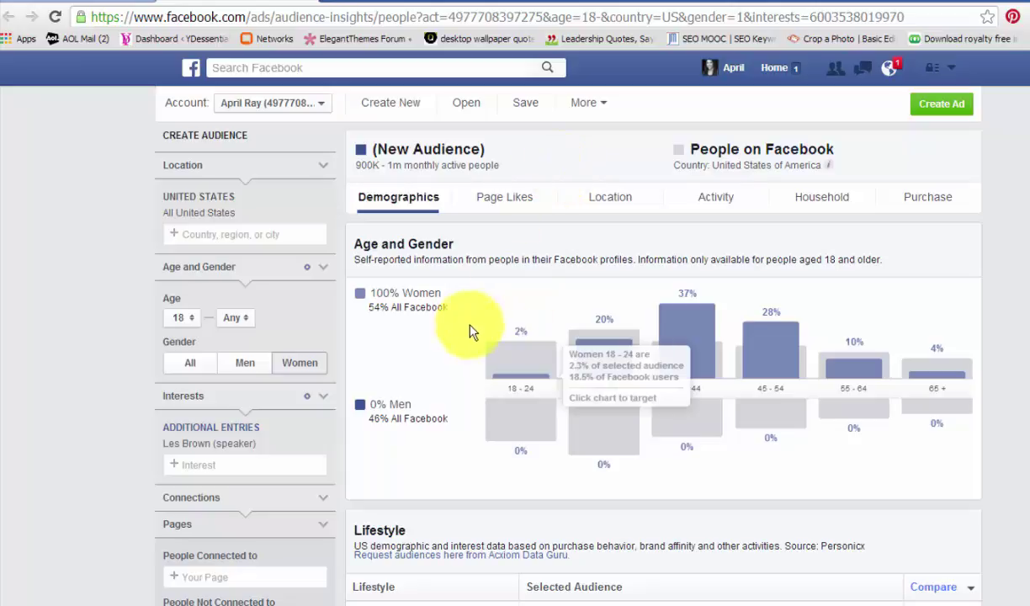
pyautogui.moveTo(669, 341)
pyautogui.moveTo(624, 404)
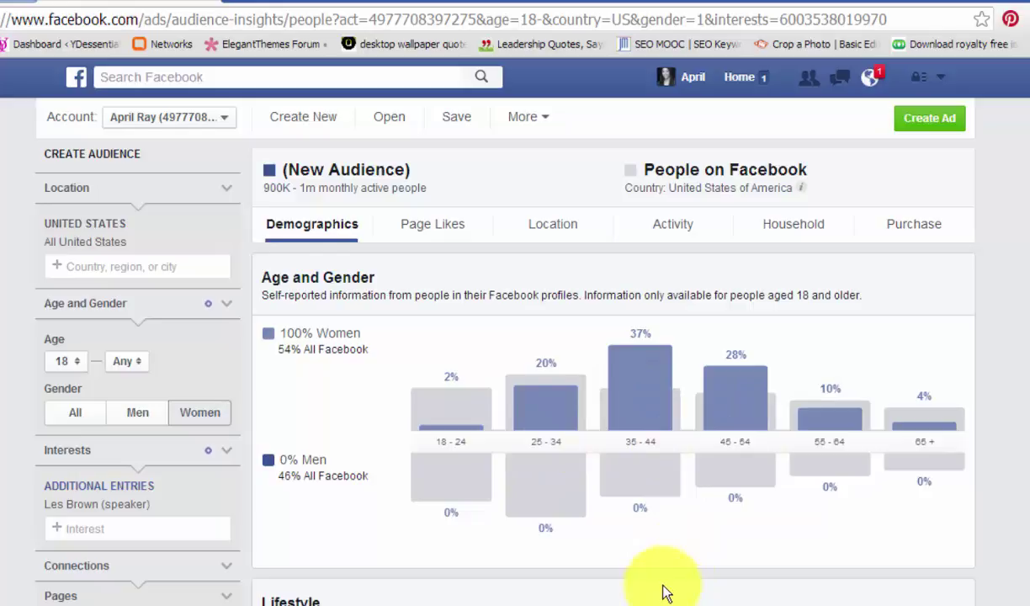
pyautogui.moveTo(421, 416)
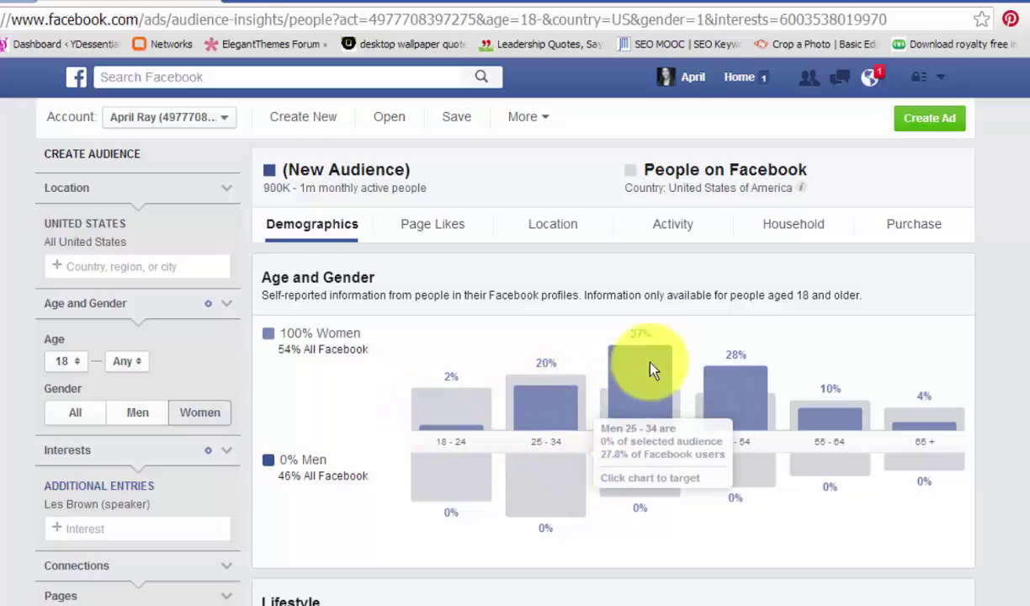
pyautogui.moveTo(656, 444)
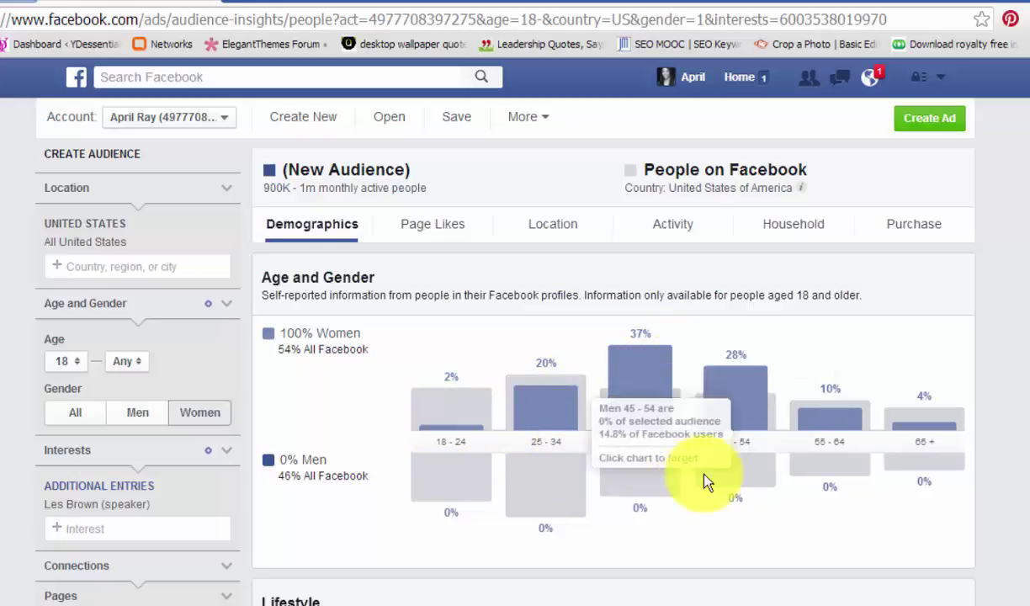
pyautogui.moveTo(621, 520)
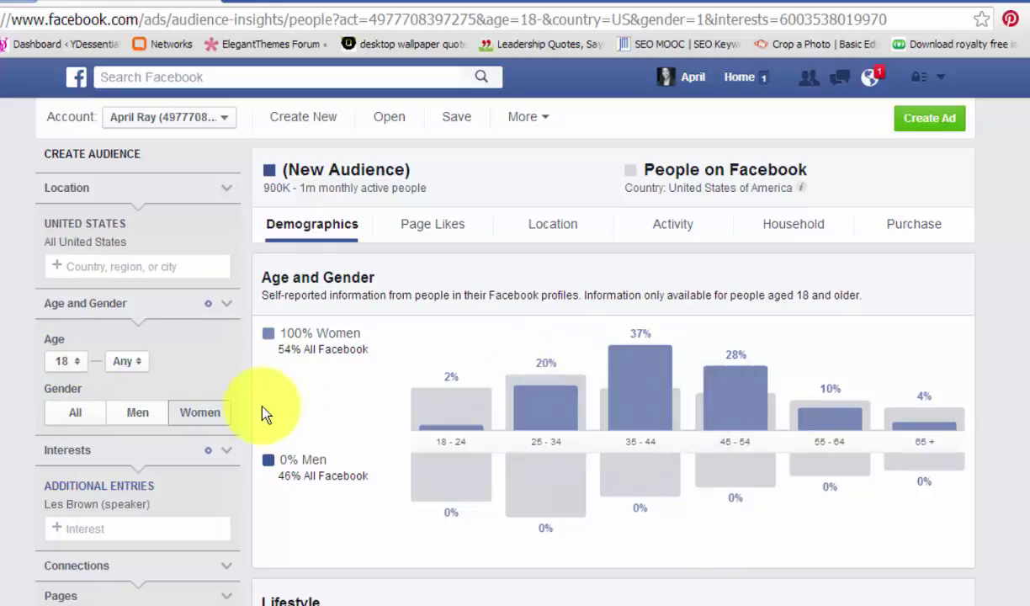
# - Set the audience's age range to 25–54
pyautogui.click(77, 365)
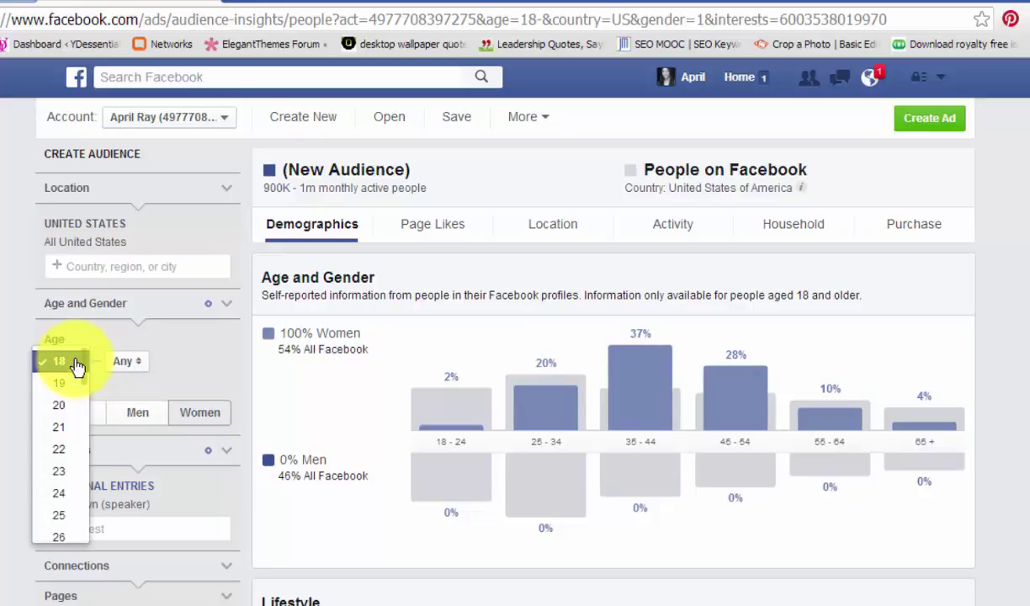
pyautogui.click(63, 517)
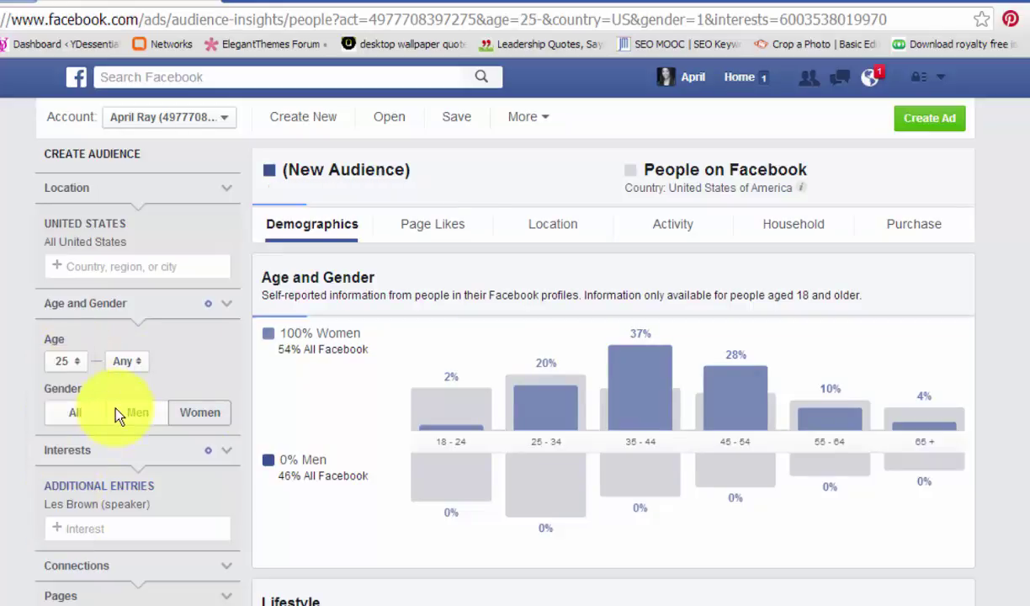
pyautogui.click(140, 362)
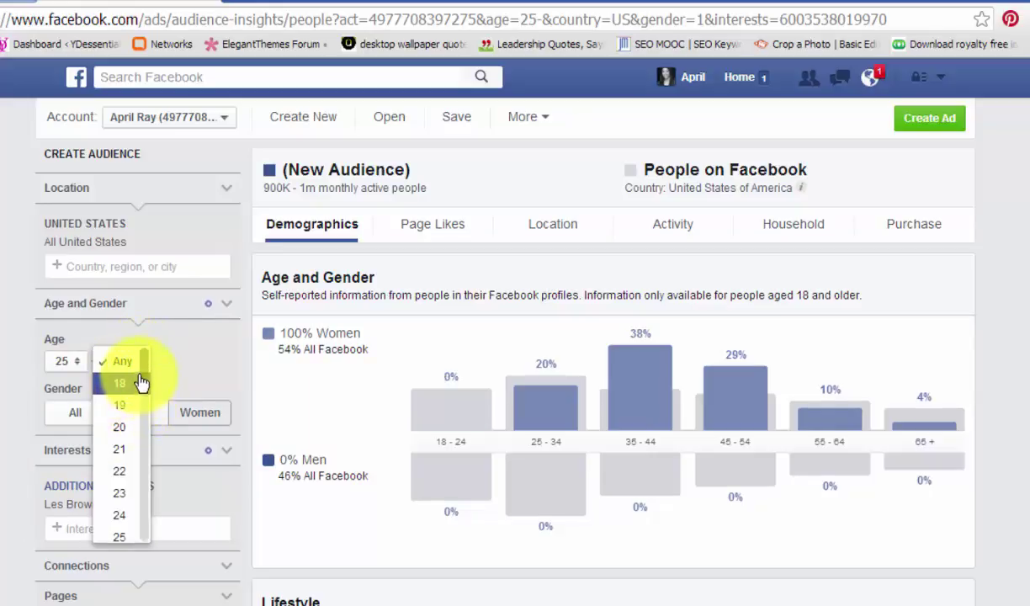
pyautogui.scroll(-4, 145, 375)
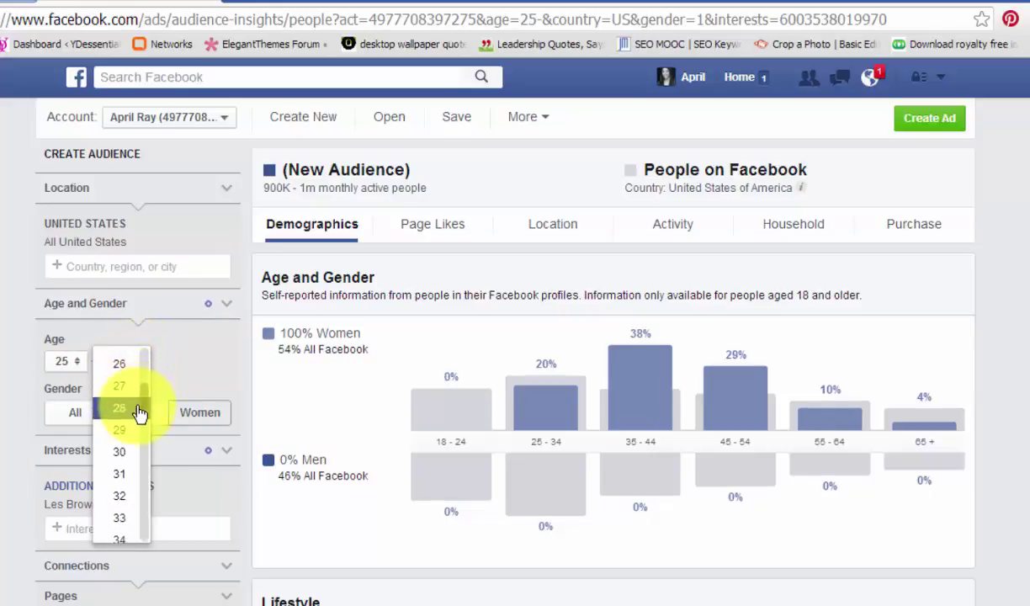
pyautogui.scroll(-5, 139, 420)
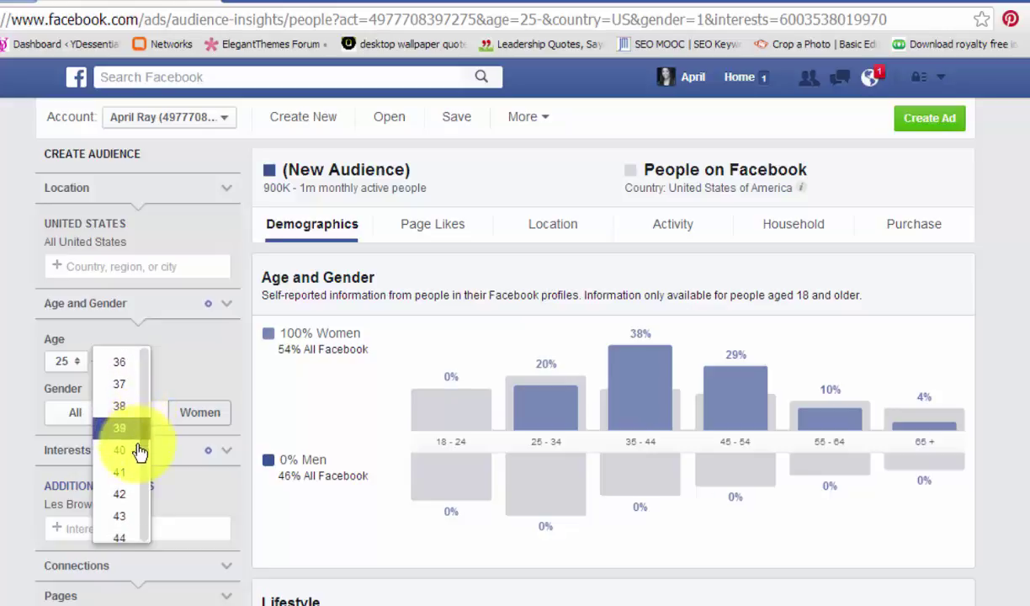
pyautogui.scroll(-4, 141, 472)
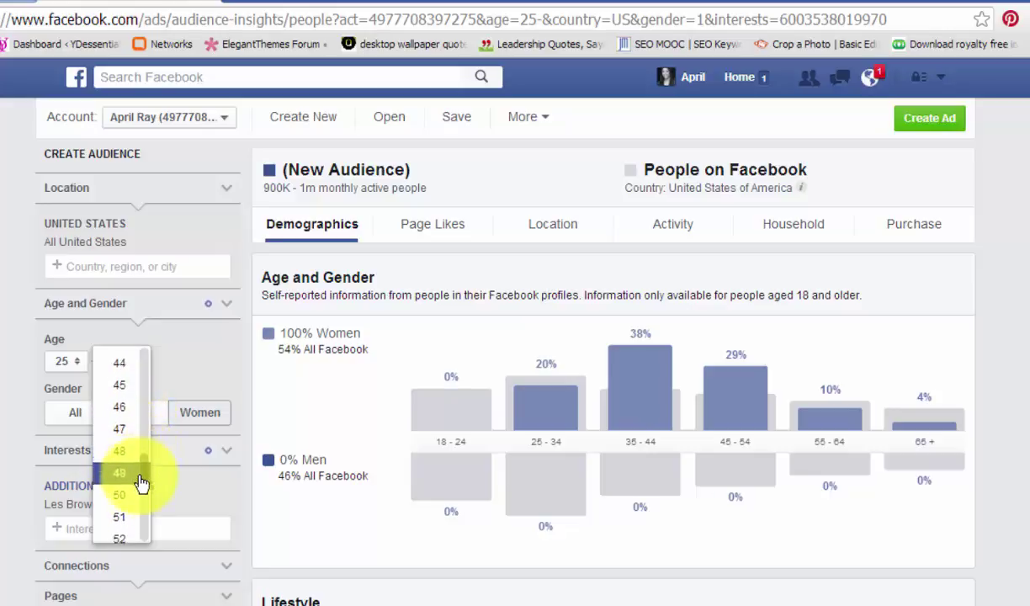
pyautogui.scroll(-1, 141, 492)
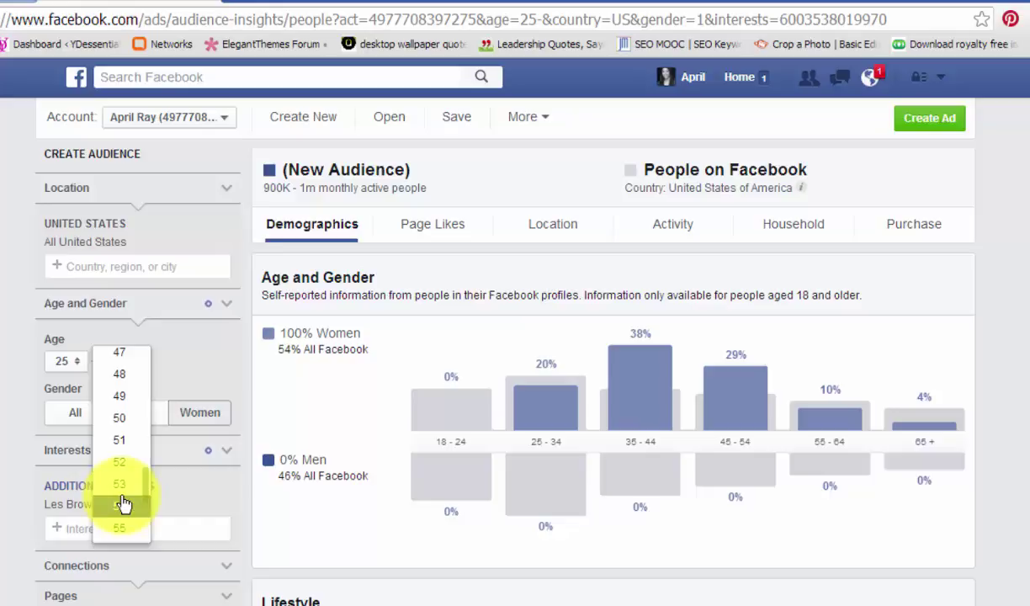
pyautogui.click(123, 504)
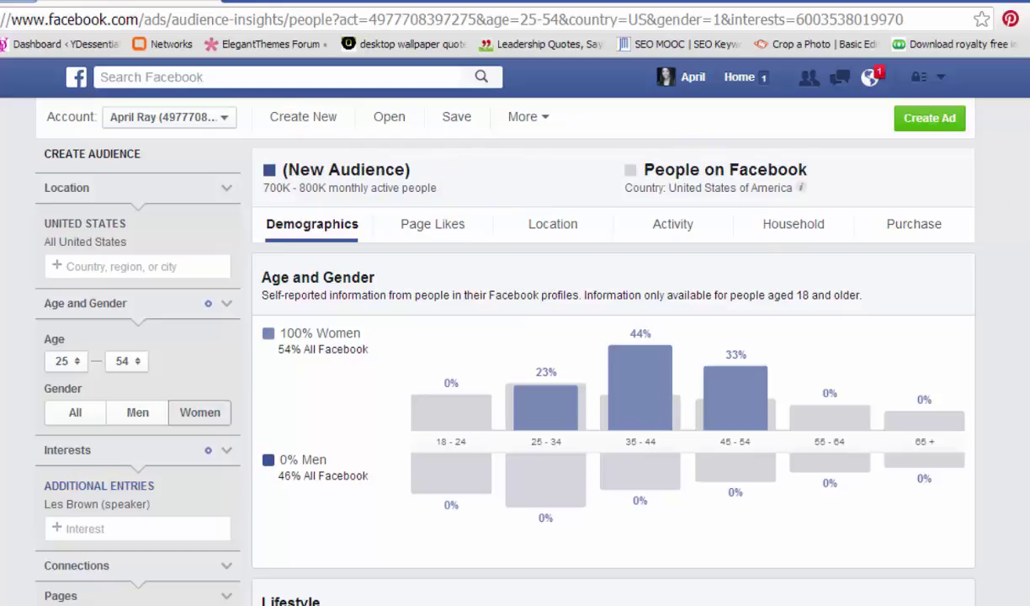
# - Exclude people already connected to The Introvert Mogul Studios page from the audience
pyautogui.scroll(-3, 690, 206)
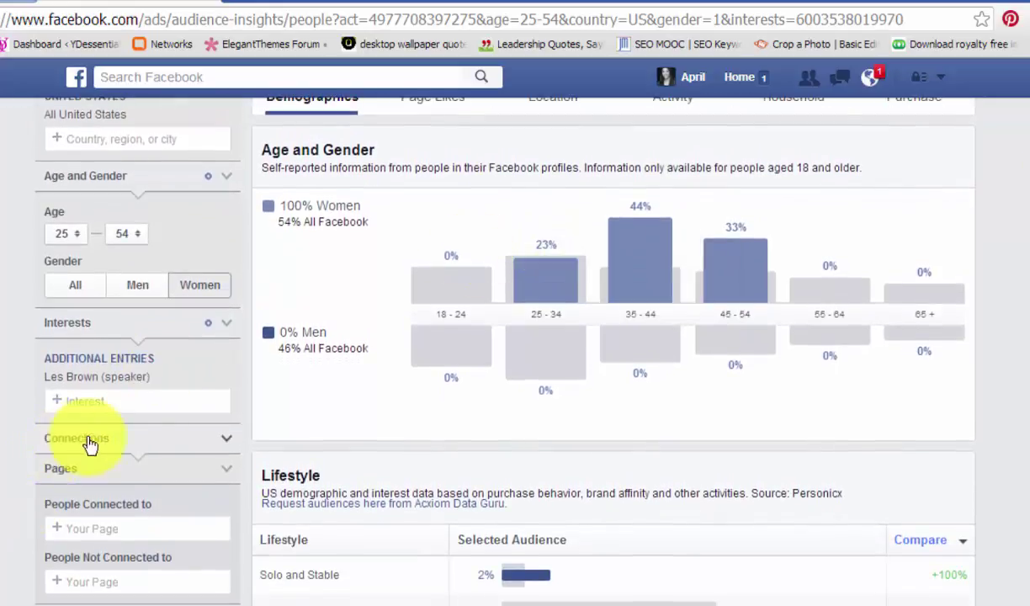
pyautogui.click(226, 444)
pyautogui.click(225, 444)
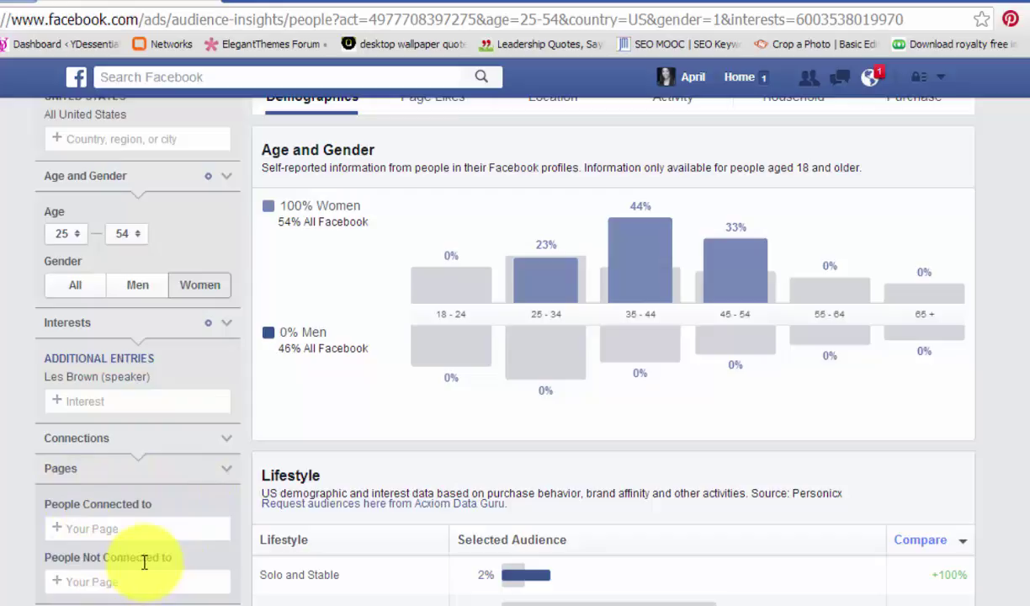
pyautogui.click(83, 580)
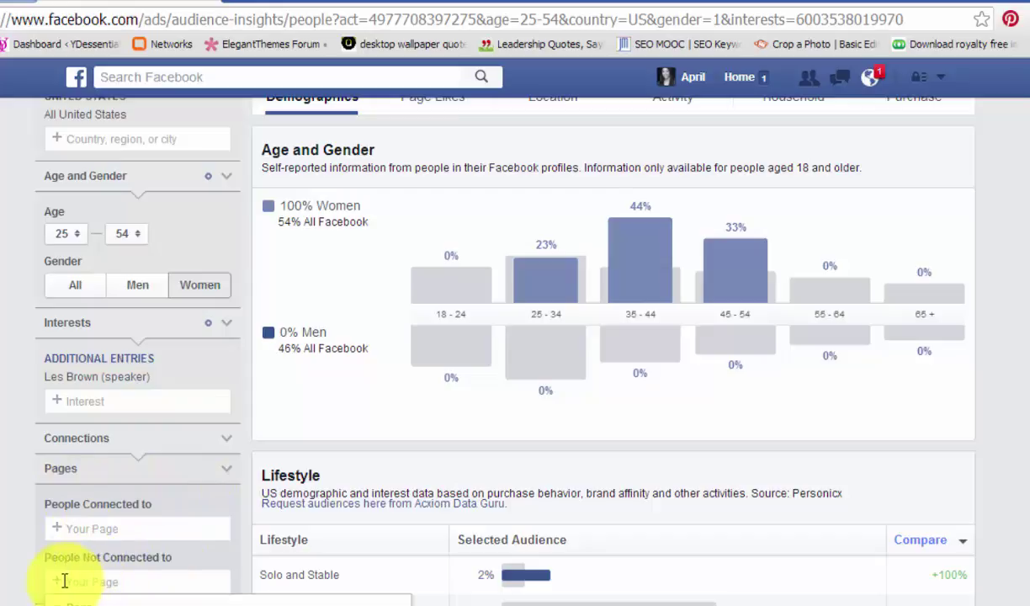
pyautogui.click(109, 600)
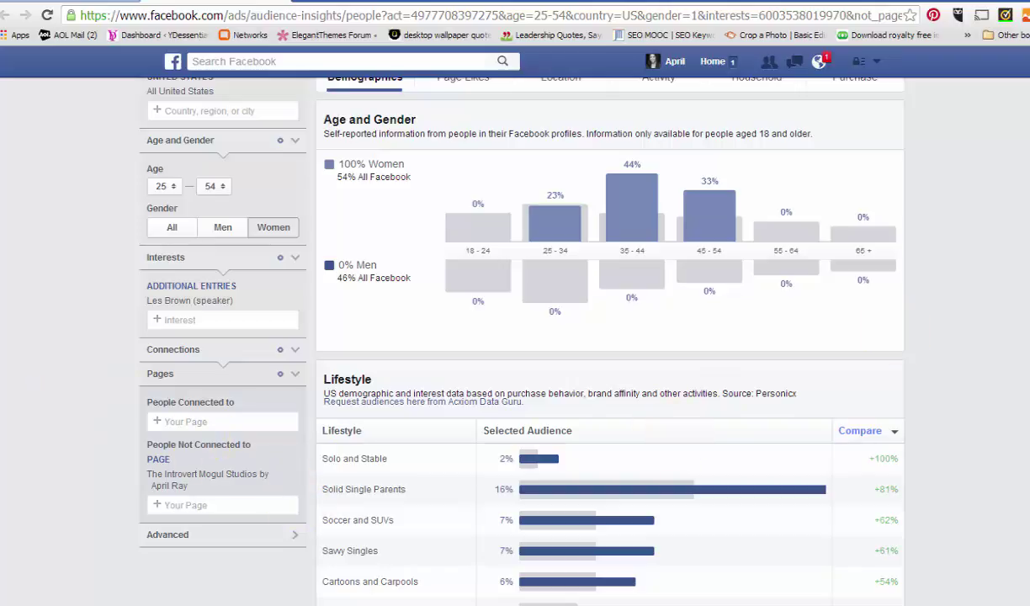
# - Show the Page Likes insights for the defined audience
pyautogui.scroll(2, 656, 295)
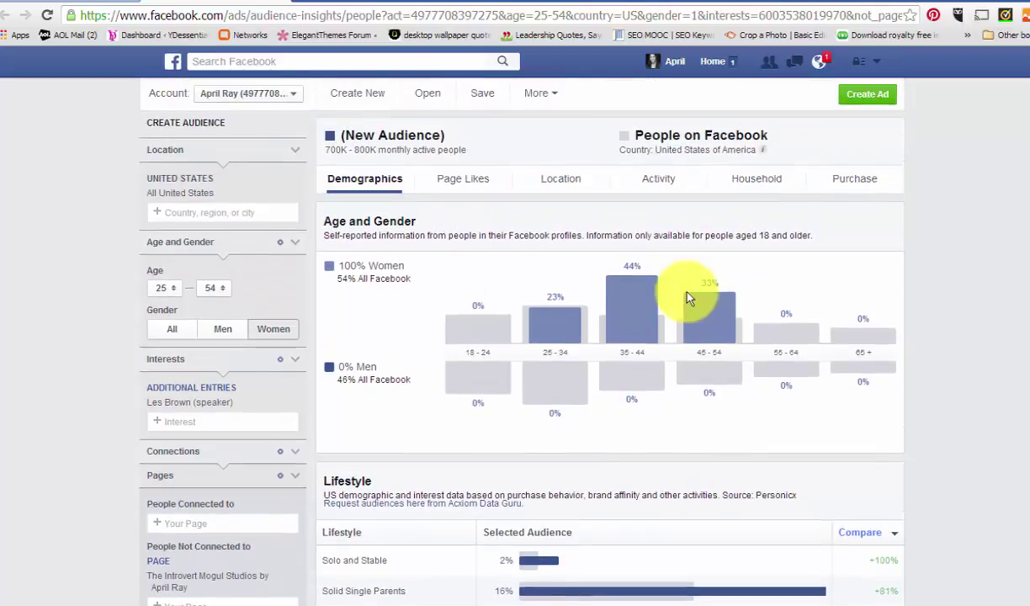
pyautogui.click(465, 178)
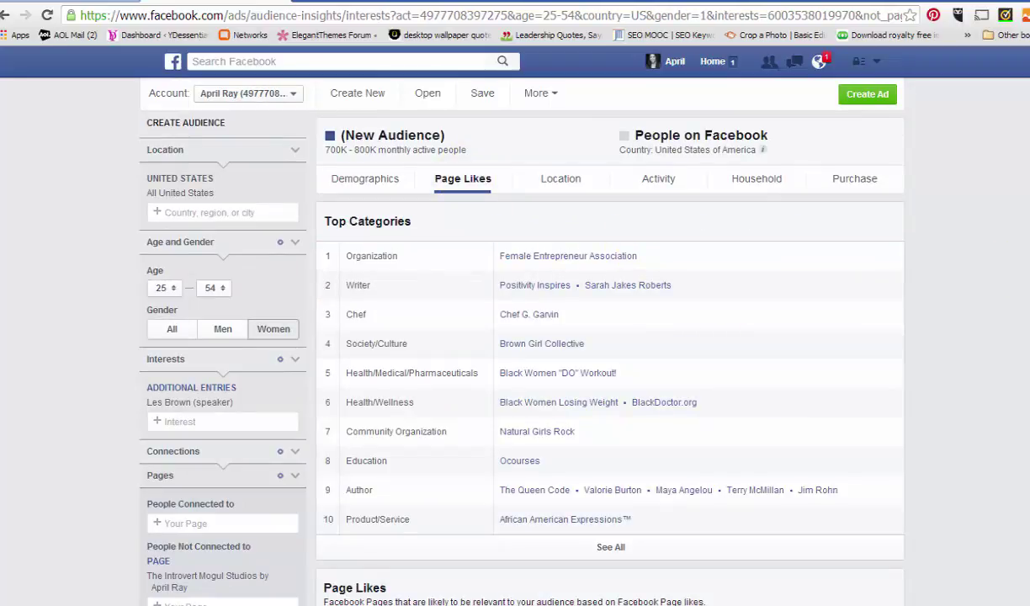
# - Examine the Top Categories list in the Page Likes insights for the defined audience
pyautogui.scroll(-1, 611, 337)
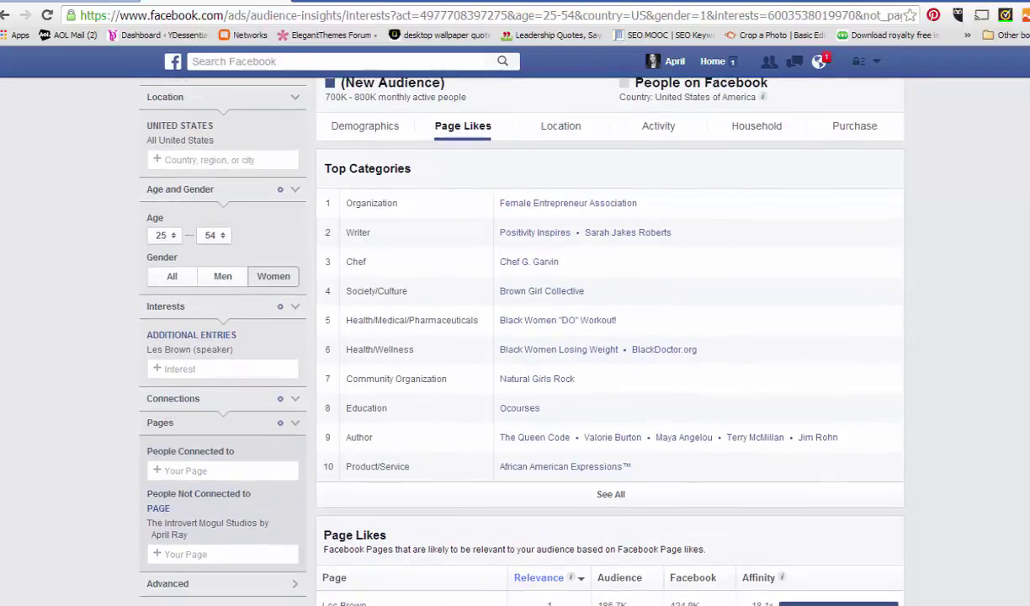
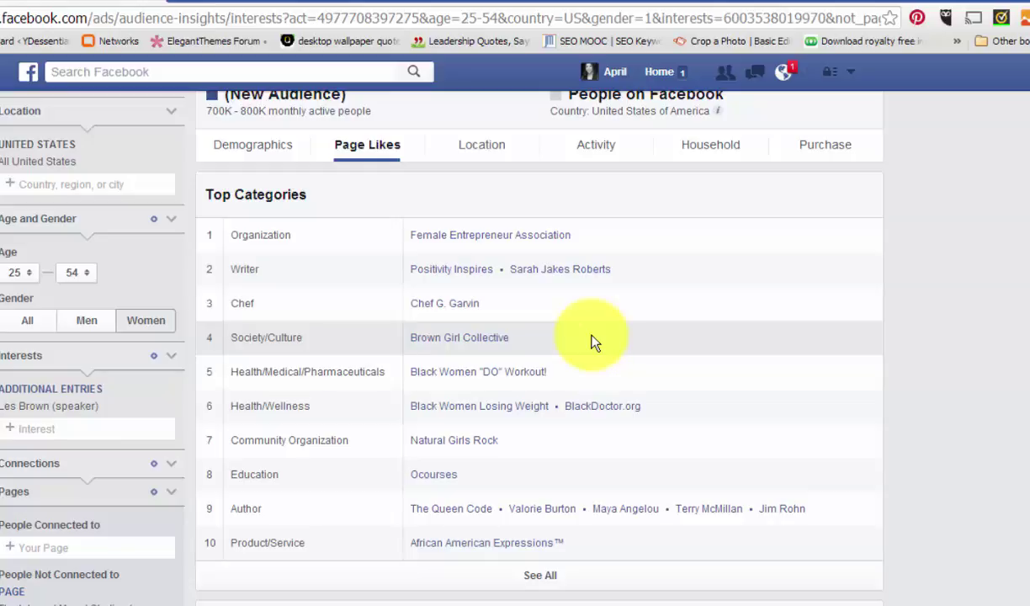
pyautogui.scroll(2, 468, 287)
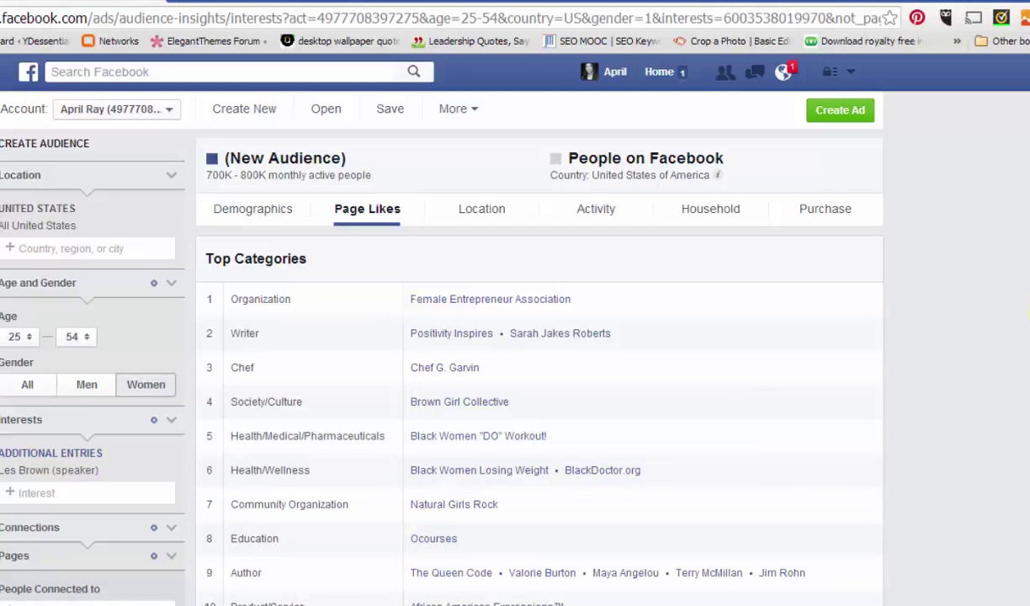
pyautogui.scroll(-1, 441, 337)
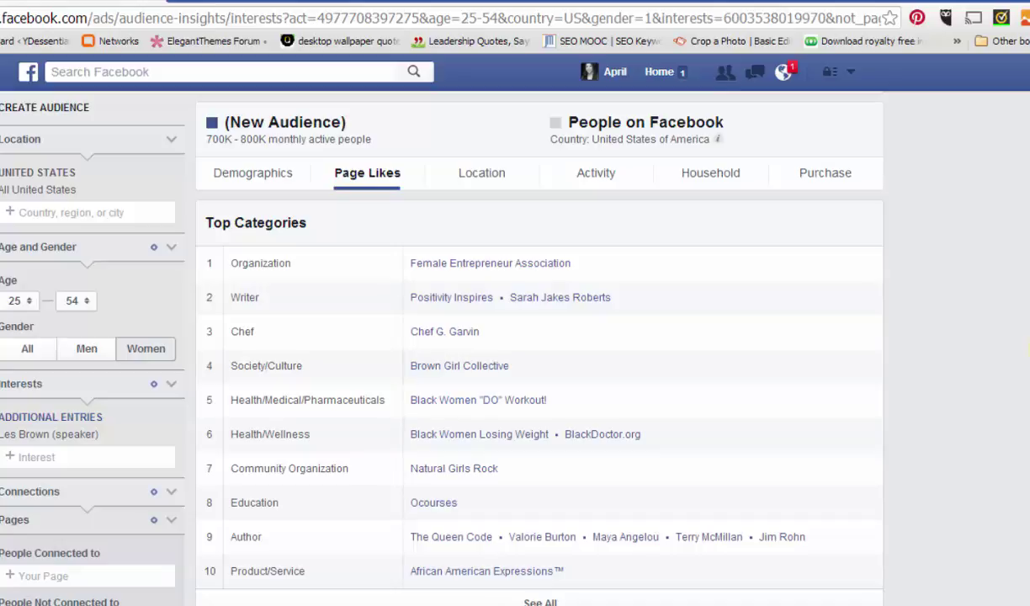
# - Examine the Page Likes table, checking the relevance, audience size and affinity of the listed pages
pyautogui.scroll(-3, 515, 336)
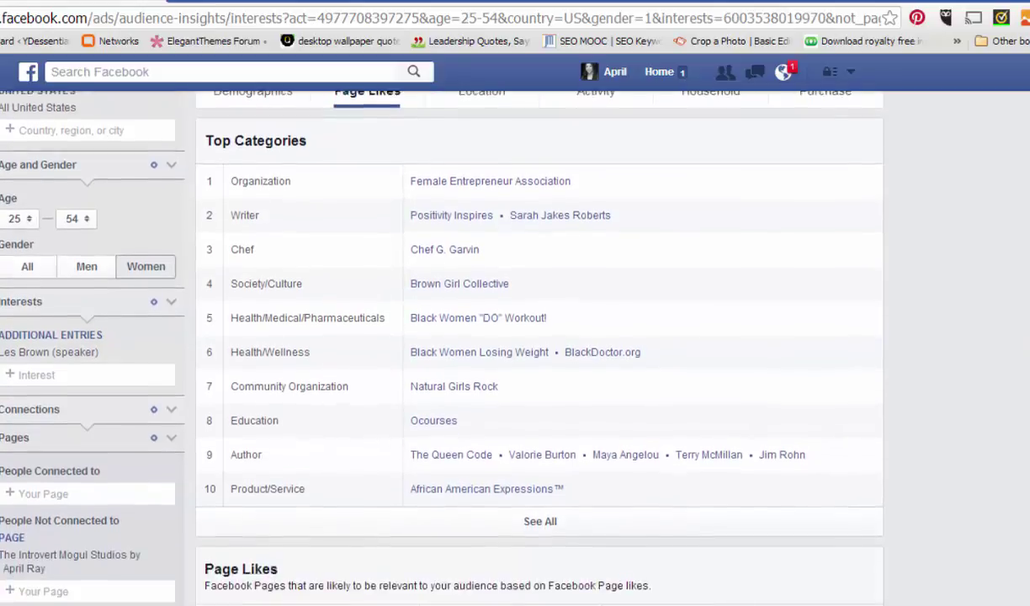
pyautogui.scroll(-3, 516, 336)
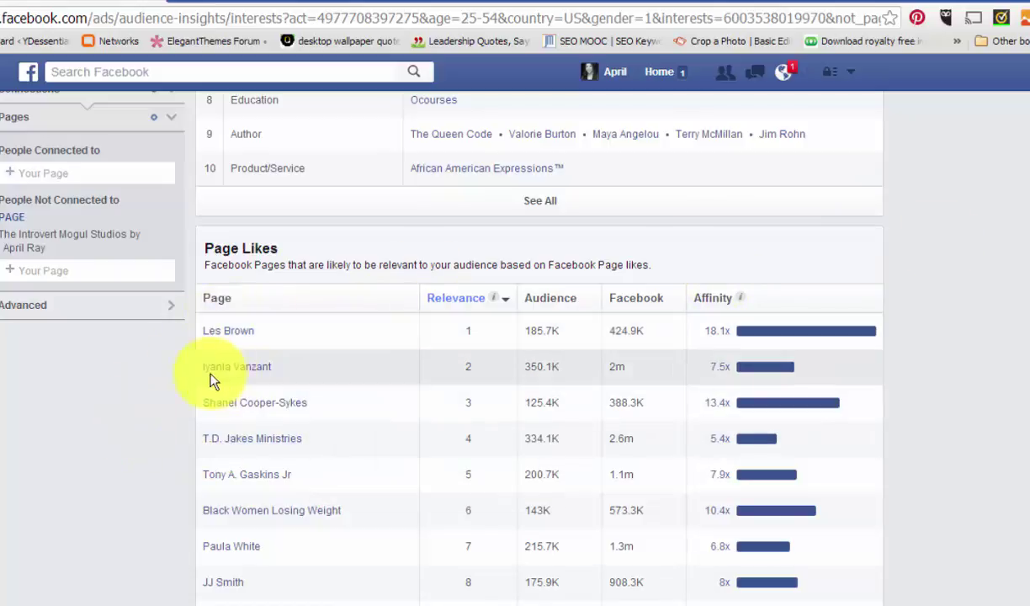
pyautogui.moveTo(257, 368)
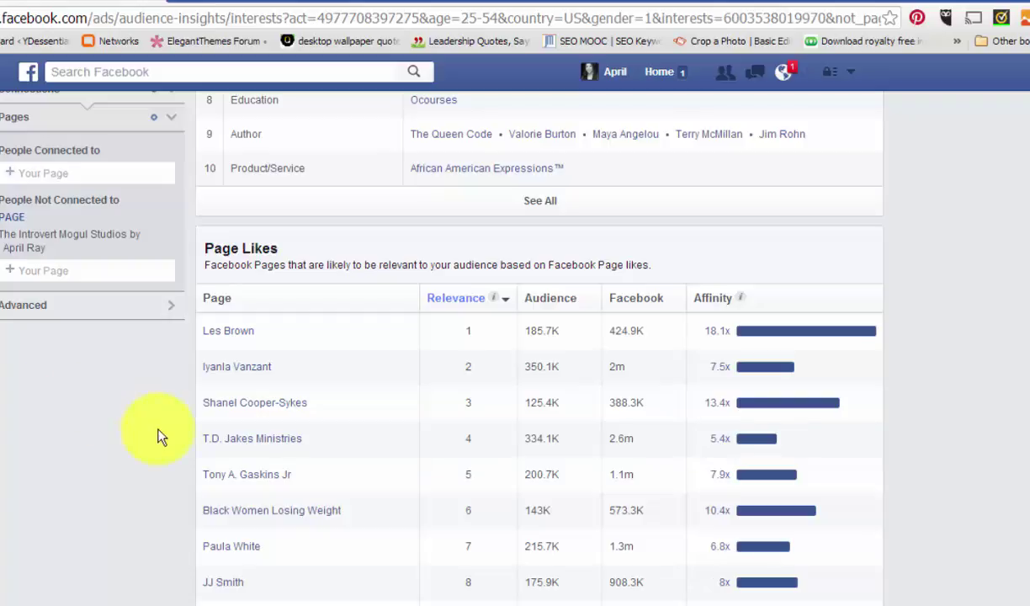
pyautogui.moveTo(291, 406)
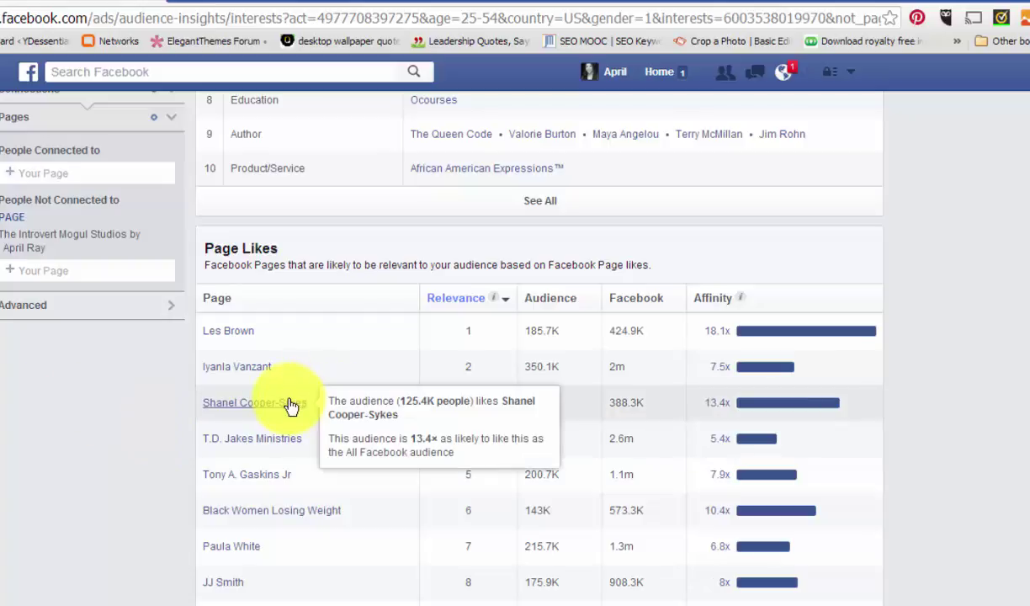
pyautogui.moveTo(278, 438)
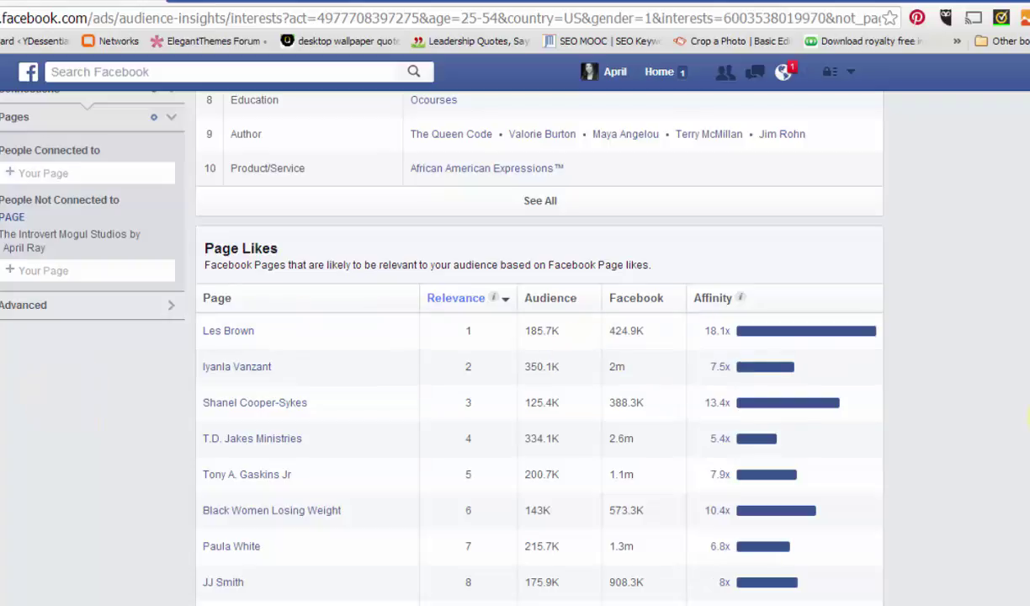
pyautogui.scroll(-2, 538, 337)
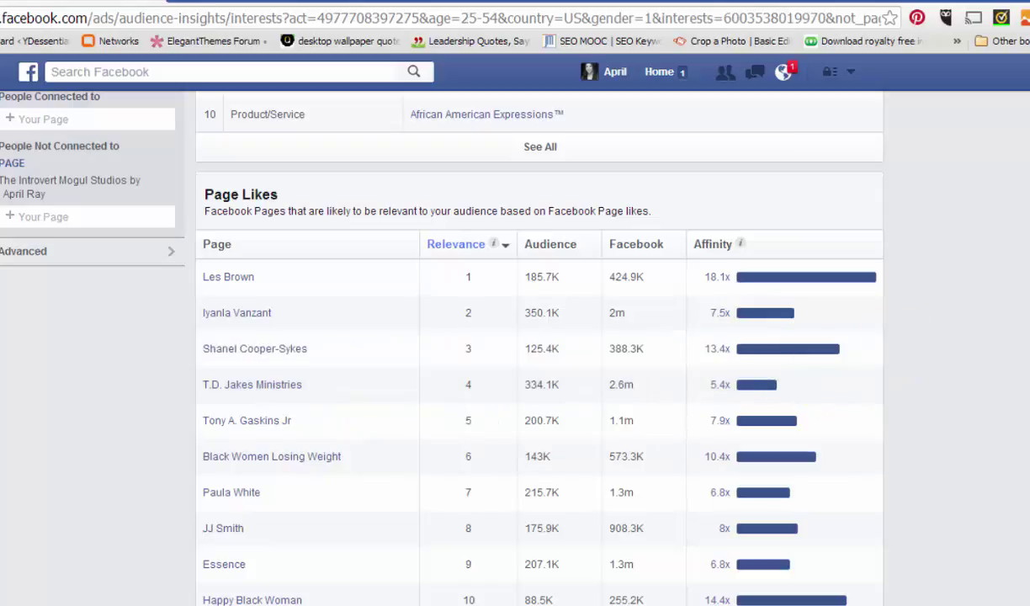
# - Show the audience's Location insights and examine the Top Cities list with its comparison figures
pyautogui.scroll(8, 515, 337)
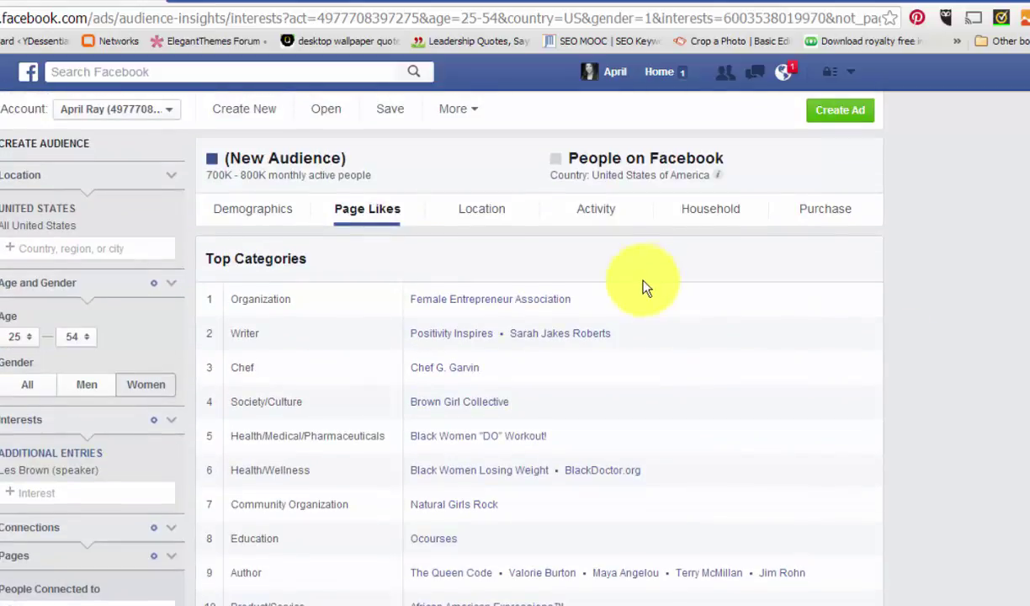
pyautogui.click(489, 217)
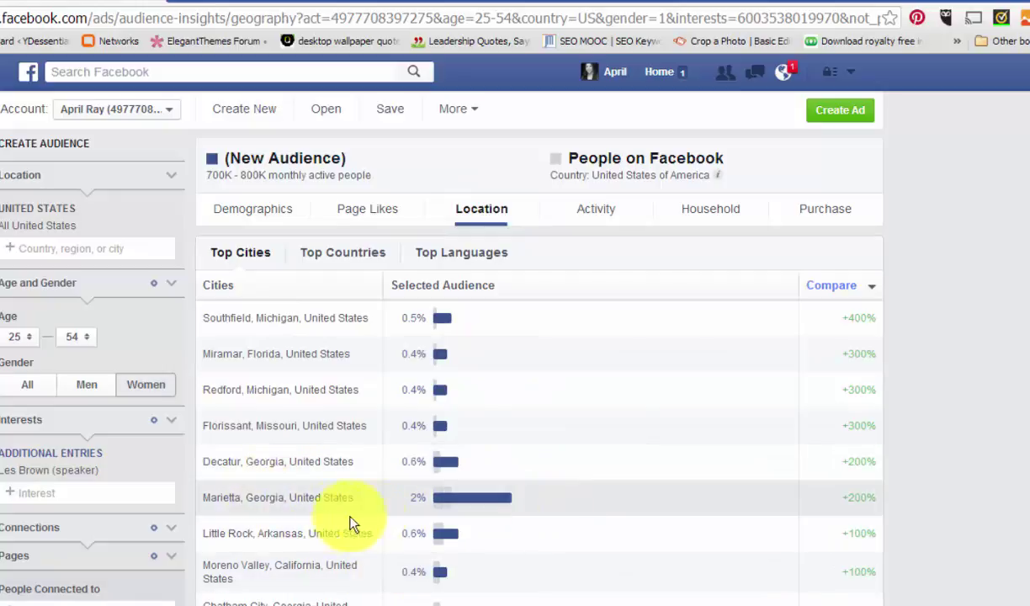
pyautogui.moveTo(495, 503)
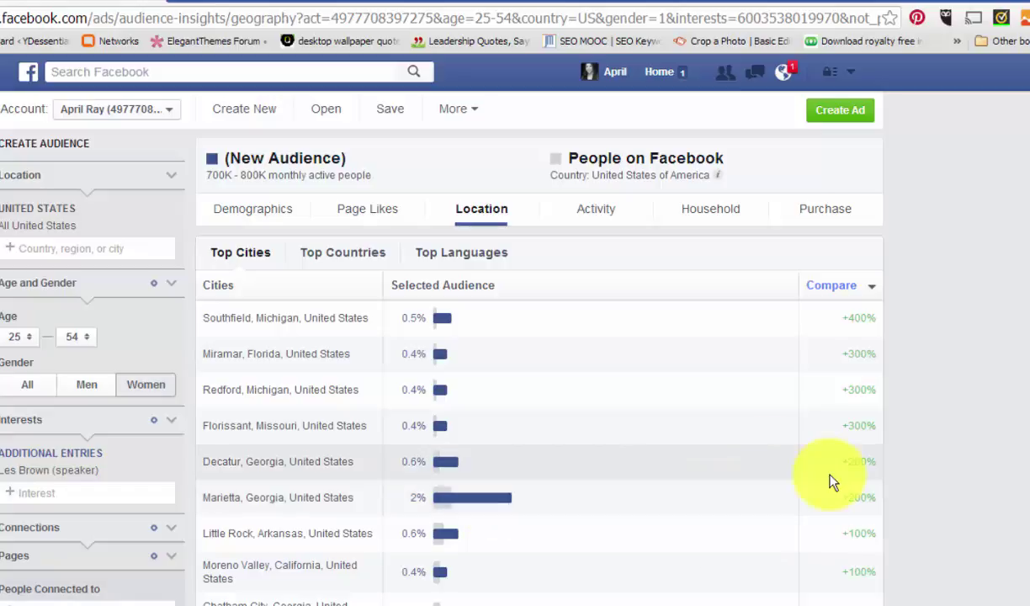
pyautogui.scroll(-3, 753, 139)
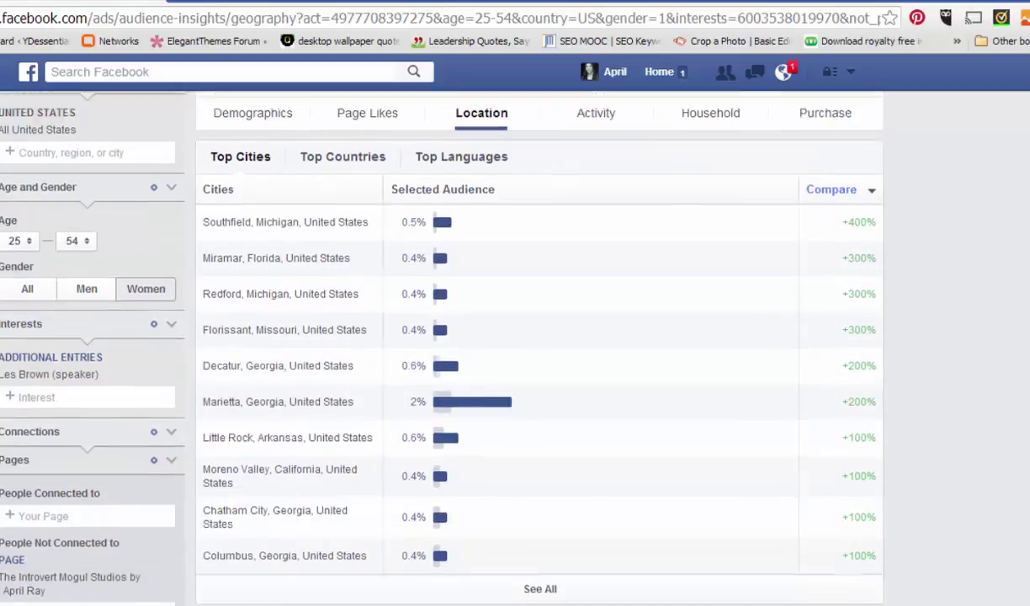
# - Show the audience's Activity insights and examine the Frequency of Activities and Device Users charts
pyautogui.scroll(3, 754, 139)
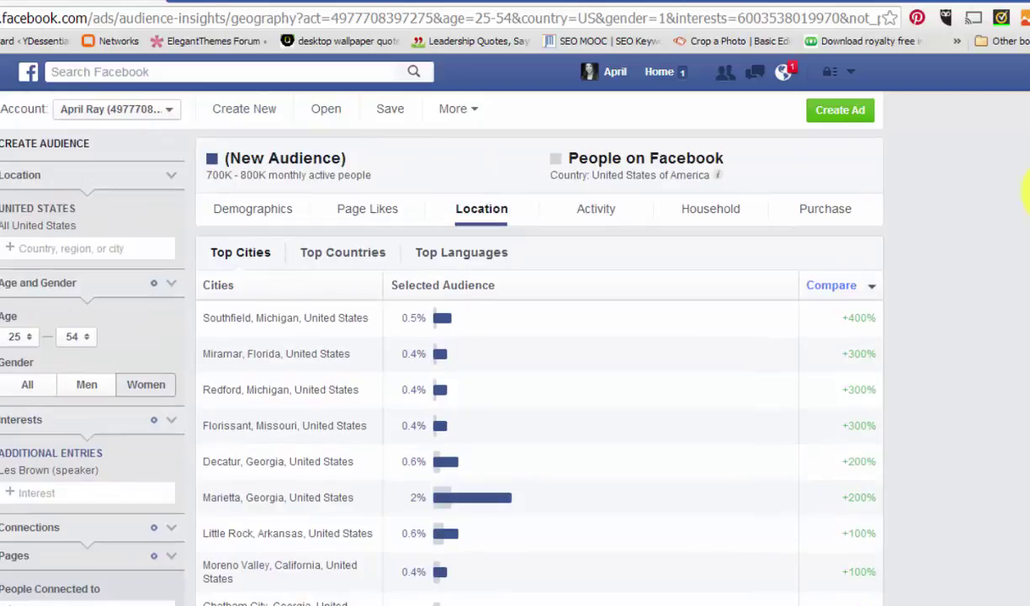
pyautogui.click(601, 211)
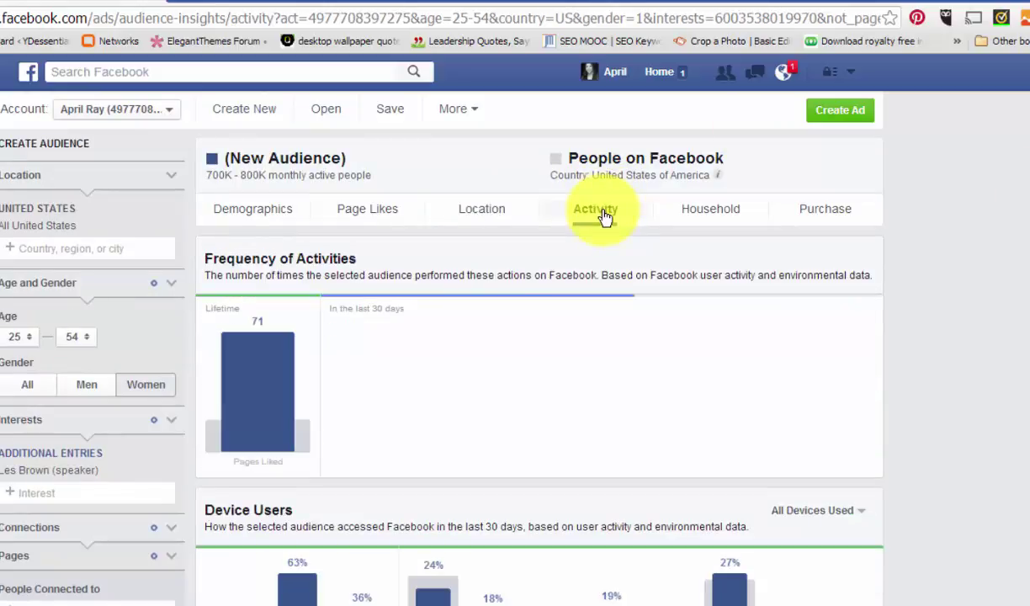
pyautogui.scroll(-3, 599, 210)
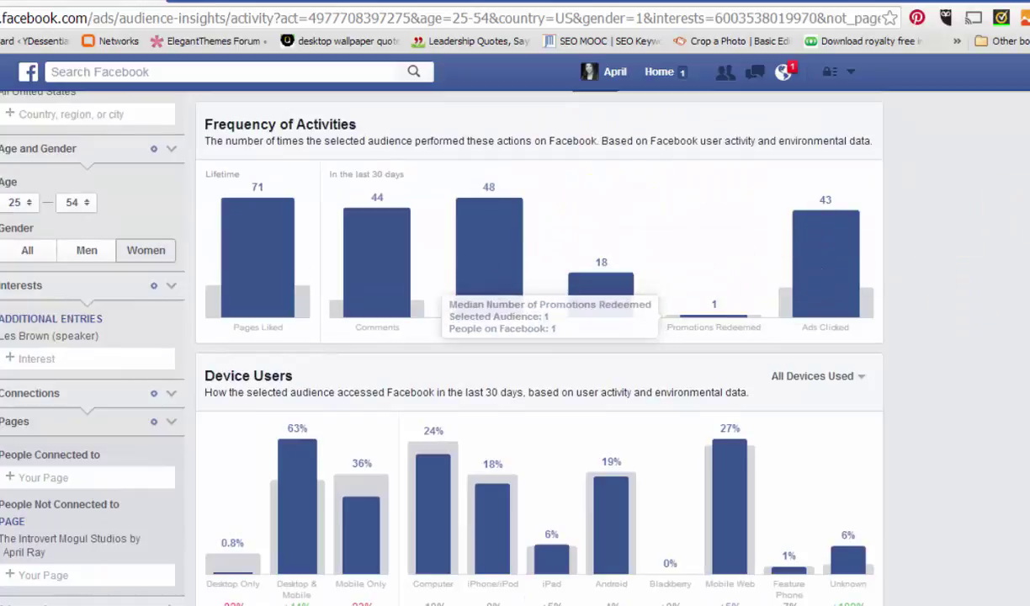
pyautogui.scroll(2, 548, 320)
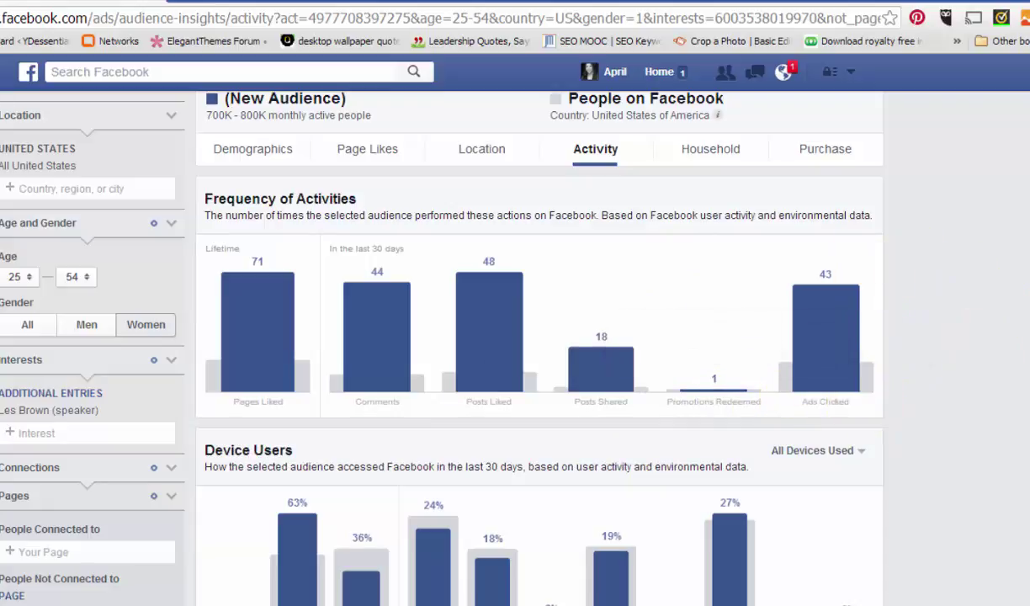
pyautogui.scroll(-1, 539, 336)
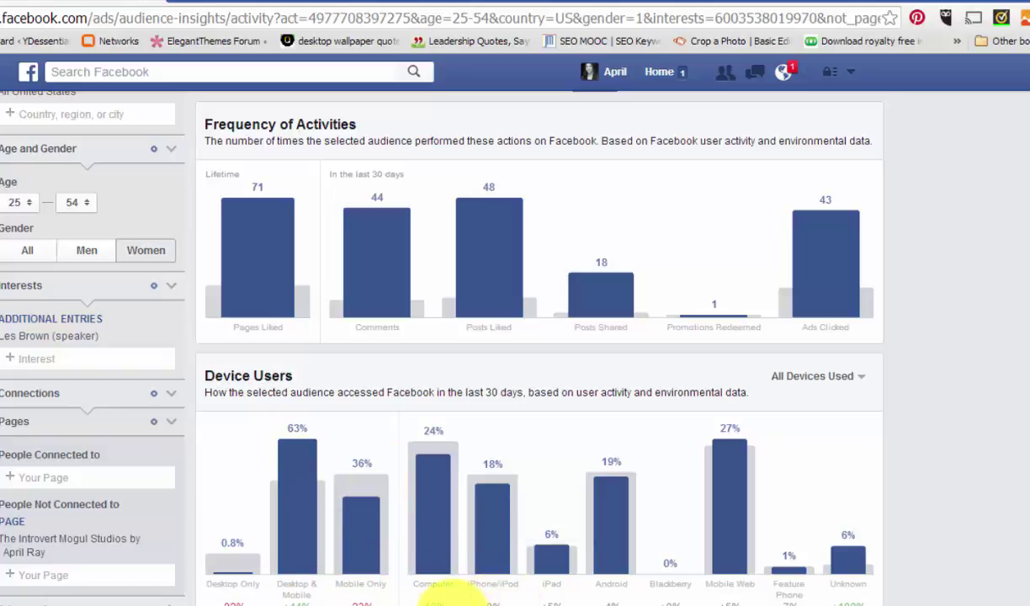
pyautogui.moveTo(425, 446)
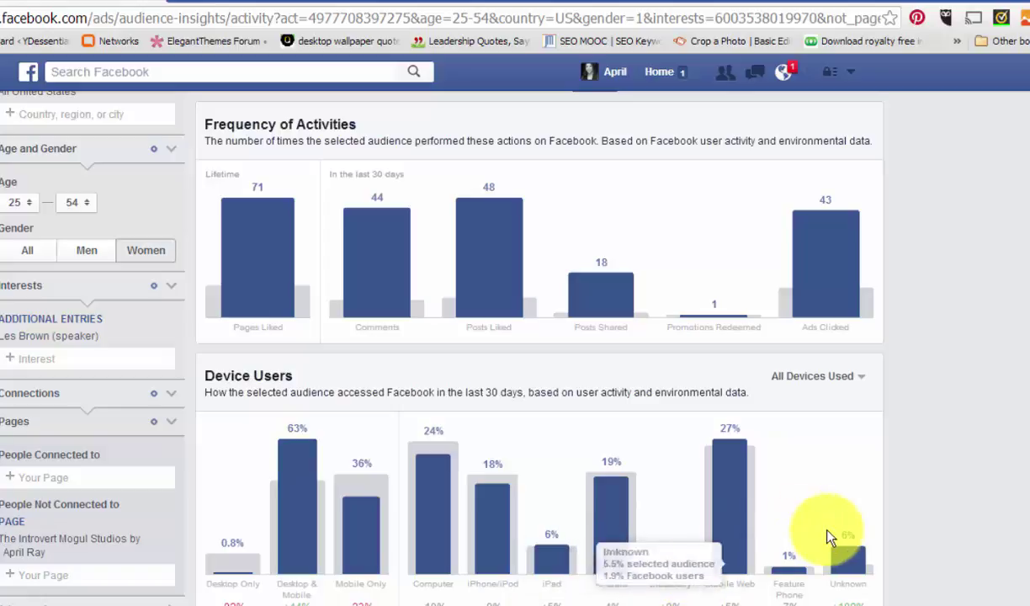
pyautogui.moveTo(701, 482)
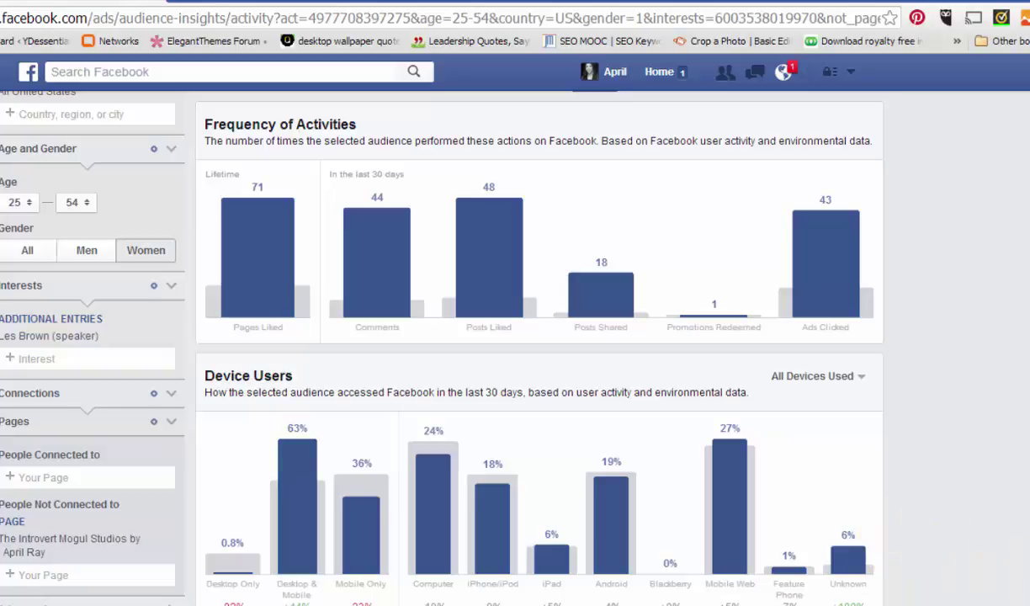
# - Show the audience's Household insights and examine the Household Income, Home Ownership and Household Size charts
pyautogui.scroll(1, 522, 337)
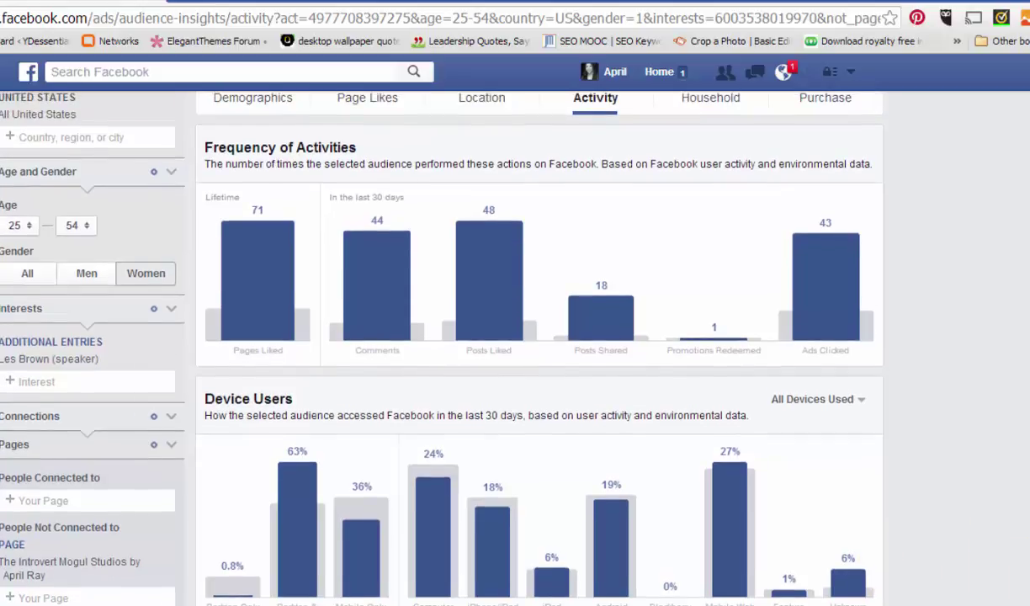
pyautogui.scroll(1, 424, 332)
pyautogui.scroll(4, 522, 336)
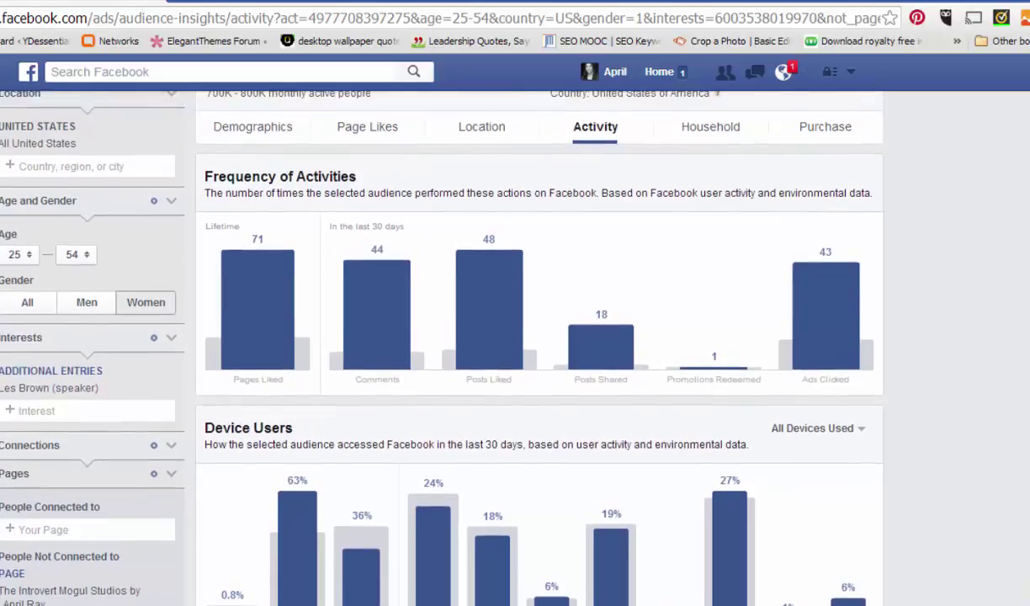
pyautogui.scroll(1, 522, 337)
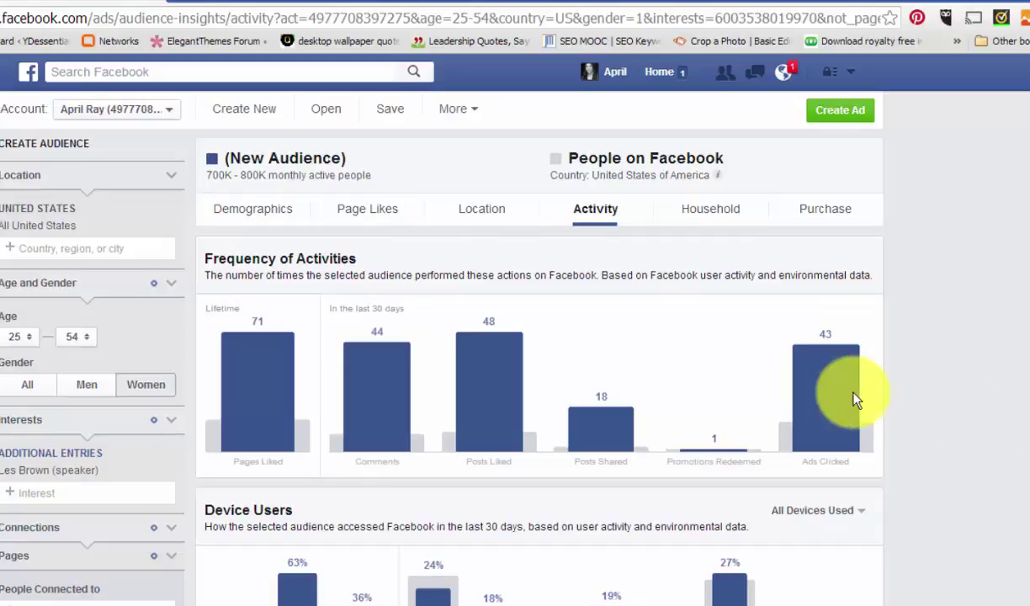
pyautogui.click(705, 210)
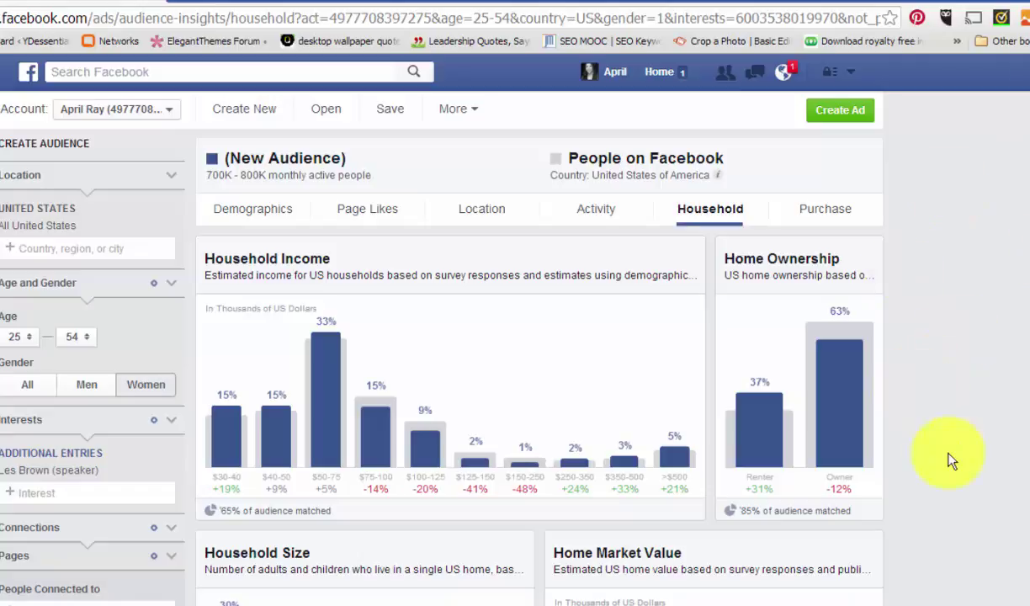
pyautogui.moveTo(853, 314)
pyautogui.scroll(-3, 515, 337)
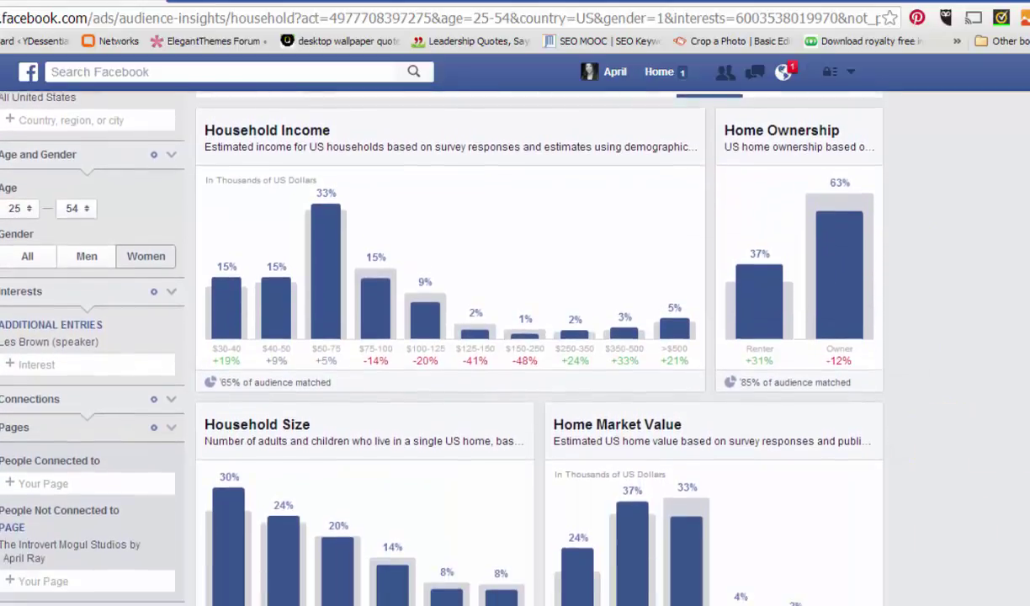
pyautogui.scroll(-1, 538, 337)
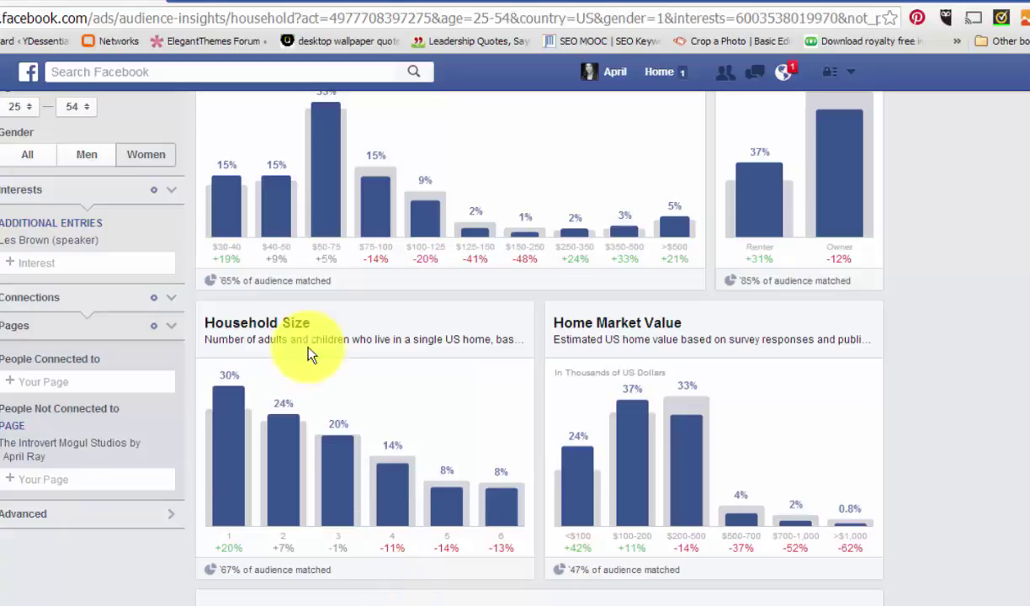
pyautogui.moveTo(383, 495)
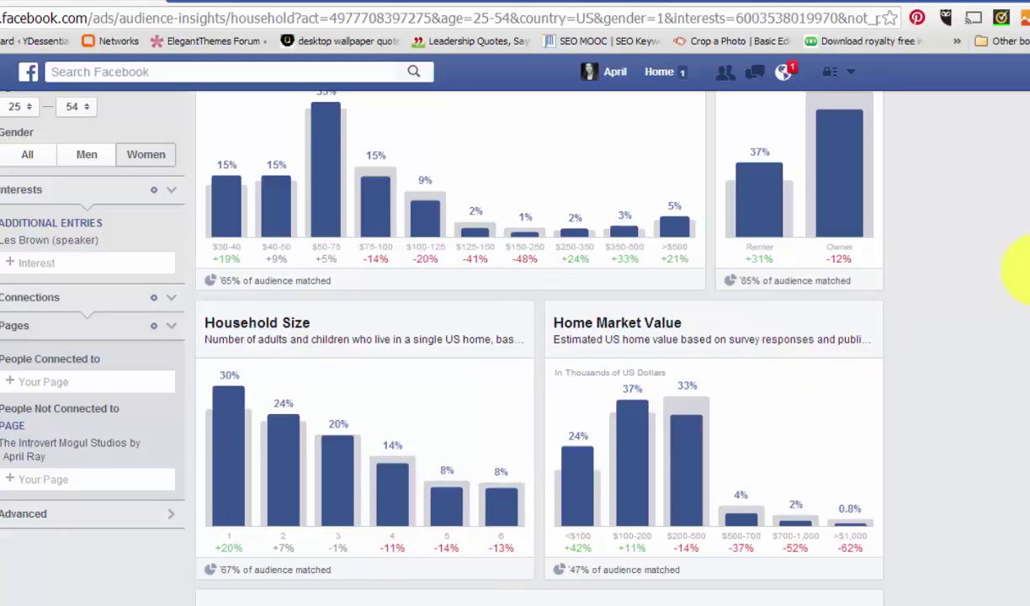
# - Examine the Home Market Value and Spending Methods charts in the Household insights
pyautogui.scroll(-3, 539, 337)
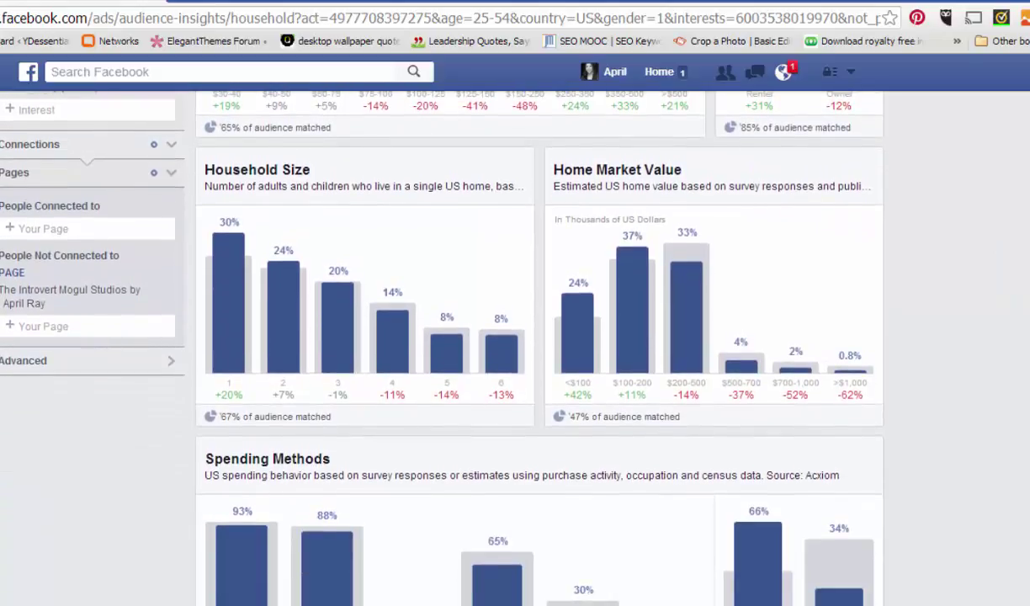
pyautogui.scroll(3, 539, 337)
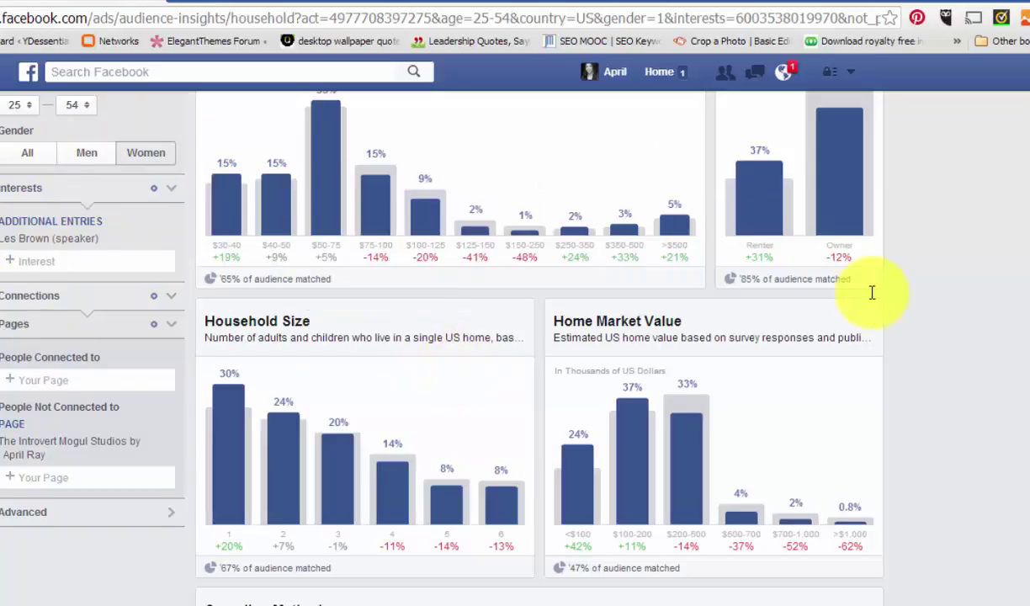
pyautogui.scroll(-3, 548, 599)
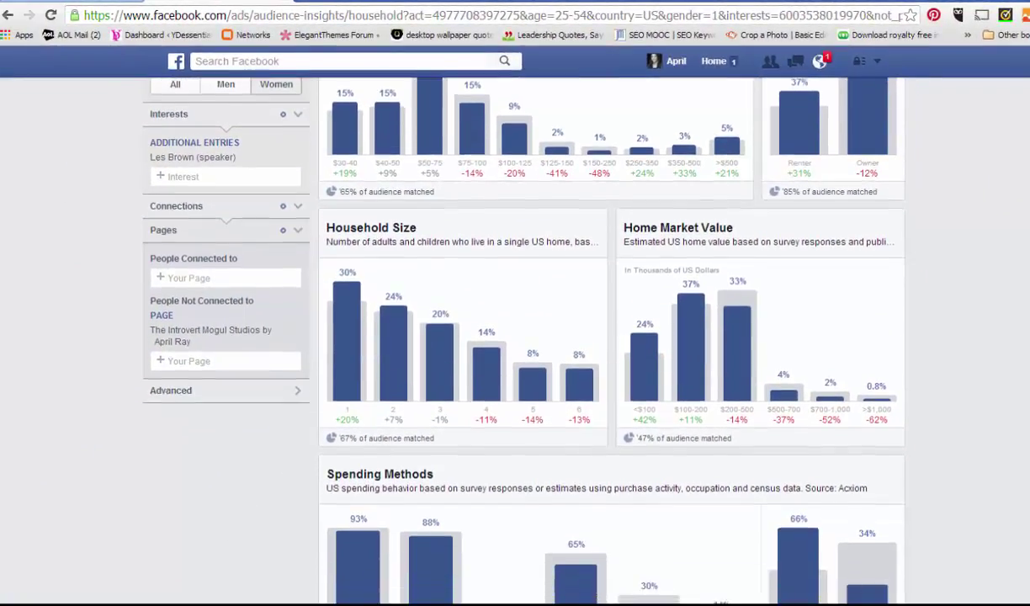
pyautogui.scroll(-1, 548, 421)
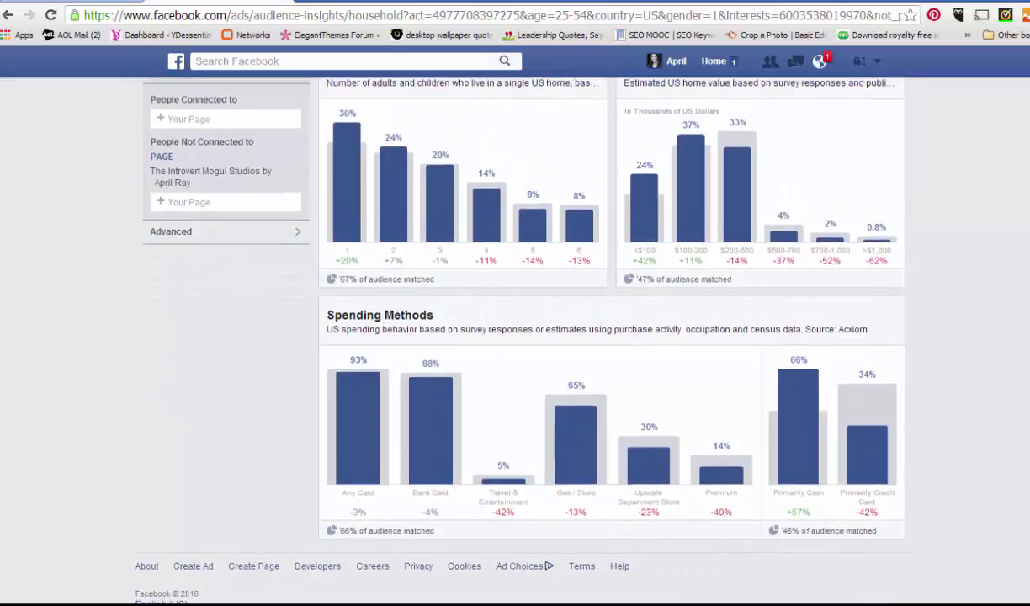
# - Show the audience's Purchase insights and examine the Retail Spending, Online Purchases and Purchase Behavior sections
pyautogui.scroll(2, 515, 336)
pyautogui.scroll(4, 952, 87)
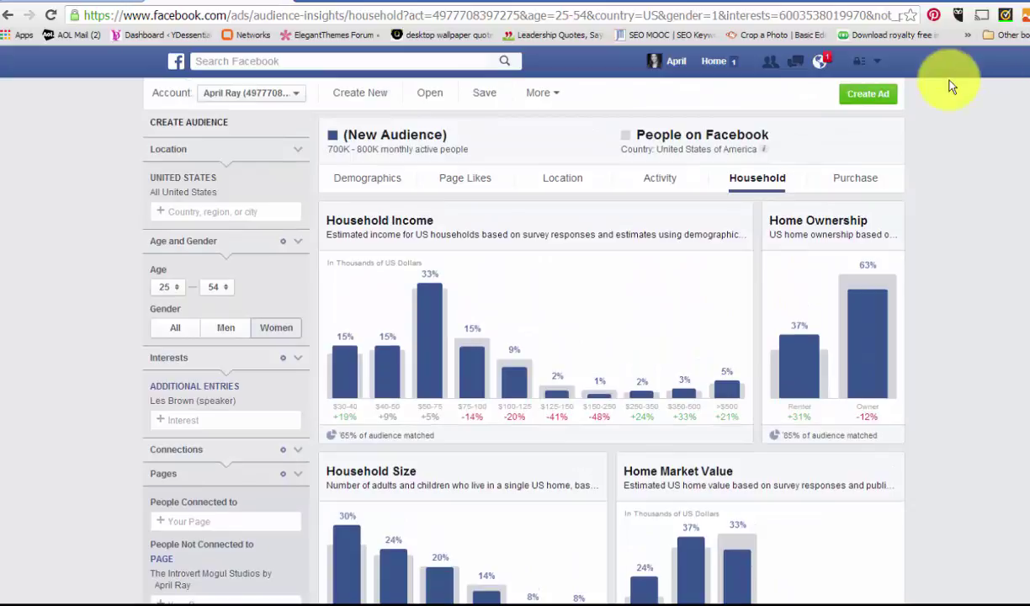
pyautogui.click(857, 182)
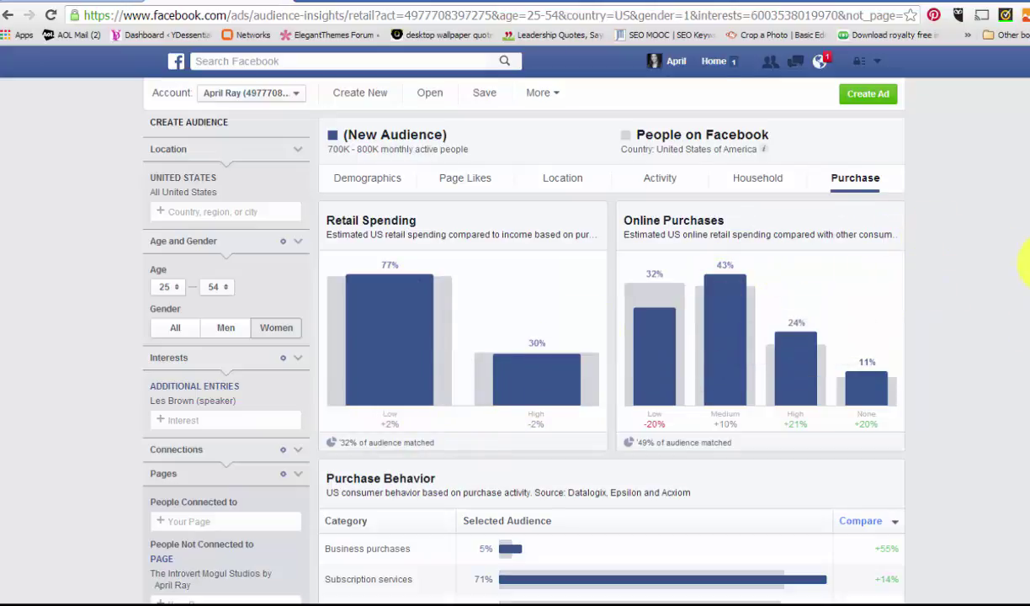
pyautogui.scroll(-3, 589, 336)
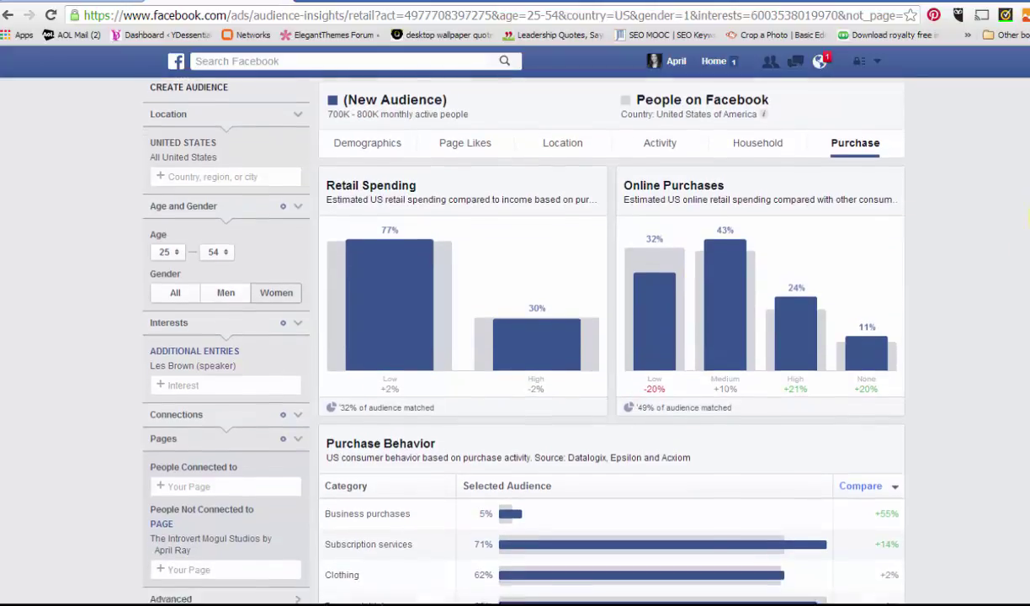
# - Examine the full Purchase Behavior category list and the In Market For A Vehicle table in the Purchase insights
pyautogui.scroll(-5, 589, 337)
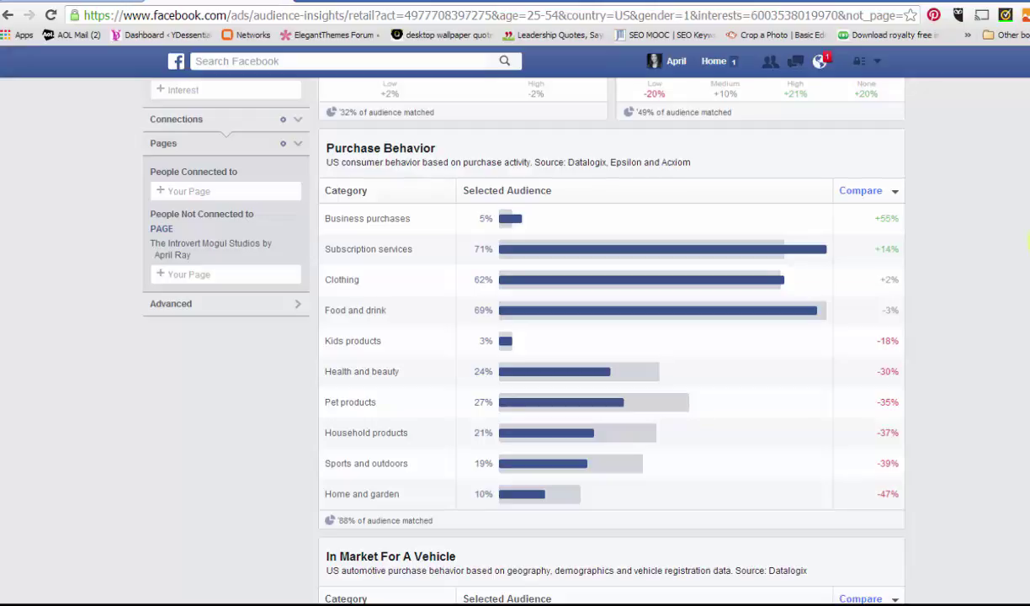
pyautogui.scroll(-2, 589, 336)
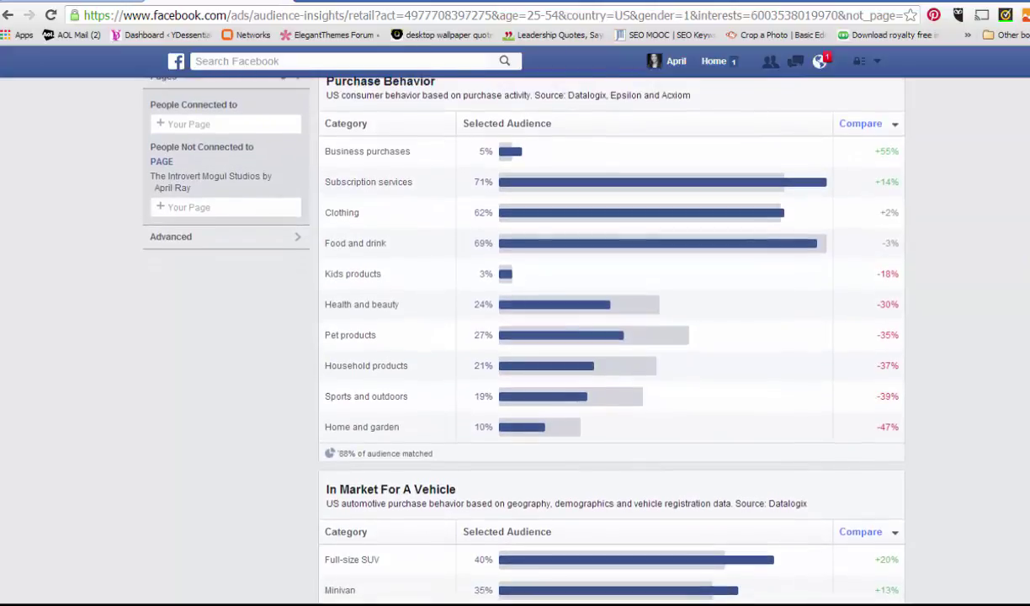
pyautogui.scroll(-1, 589, 337)
pyautogui.scroll(1, 590, 336)
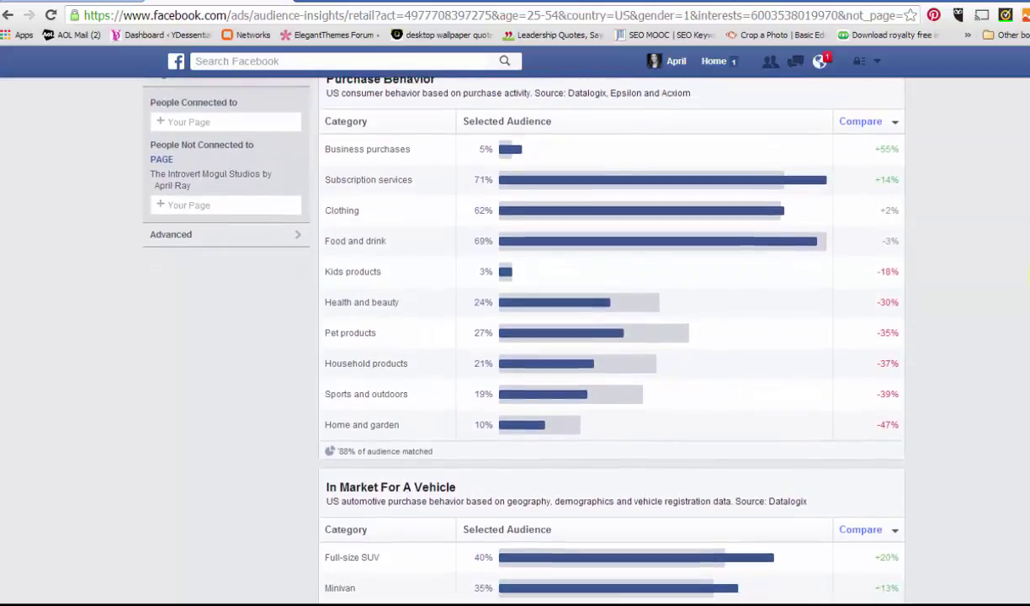
pyautogui.scroll(-5, 590, 337)
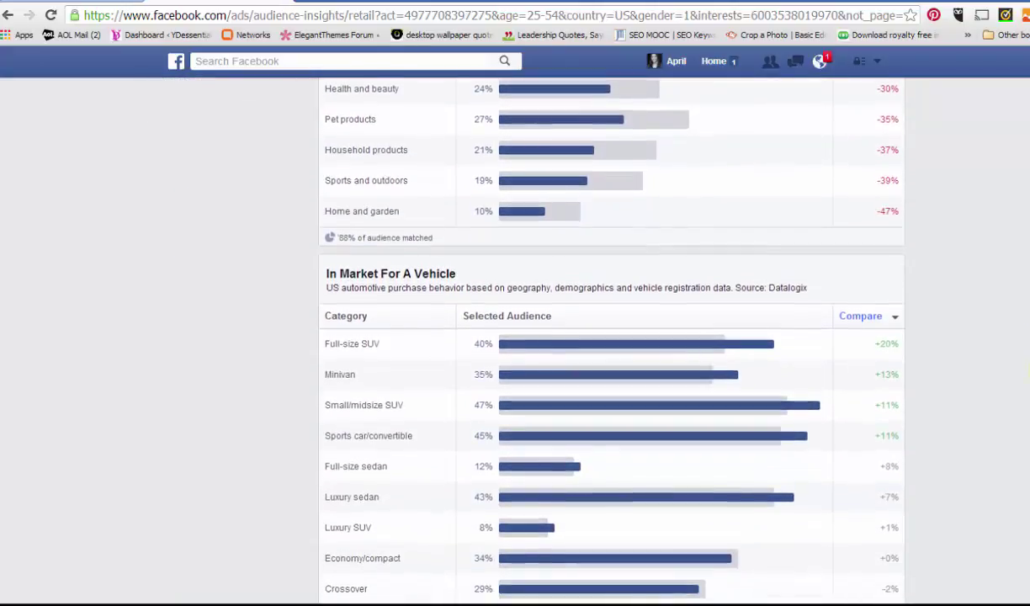
pyautogui.scroll(-1, 590, 337)
pyautogui.scroll(-3, 589, 336)
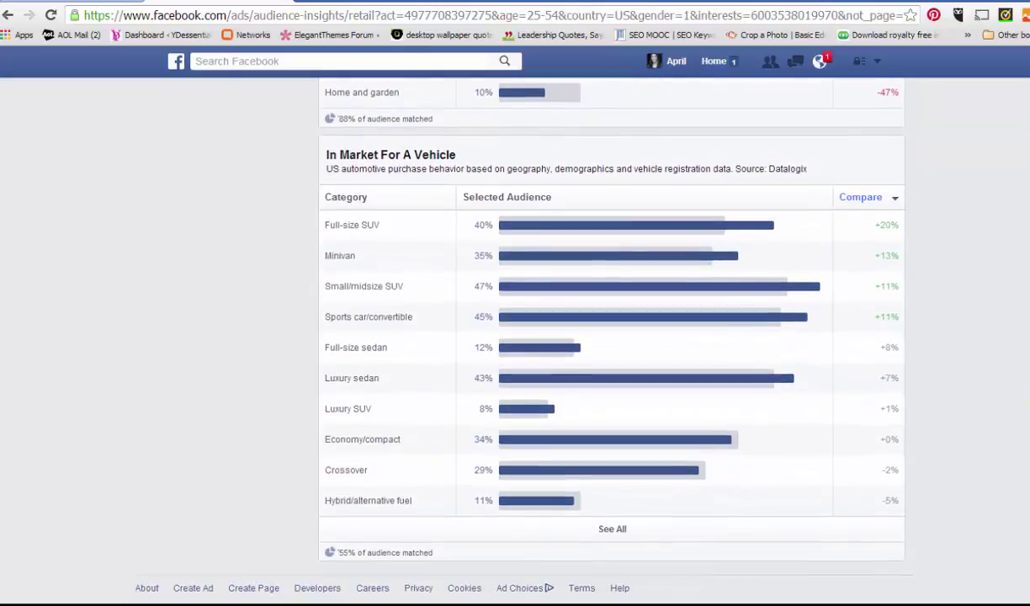
pyautogui.scroll(5, 589, 337)
pyautogui.scroll(10, 589, 337)
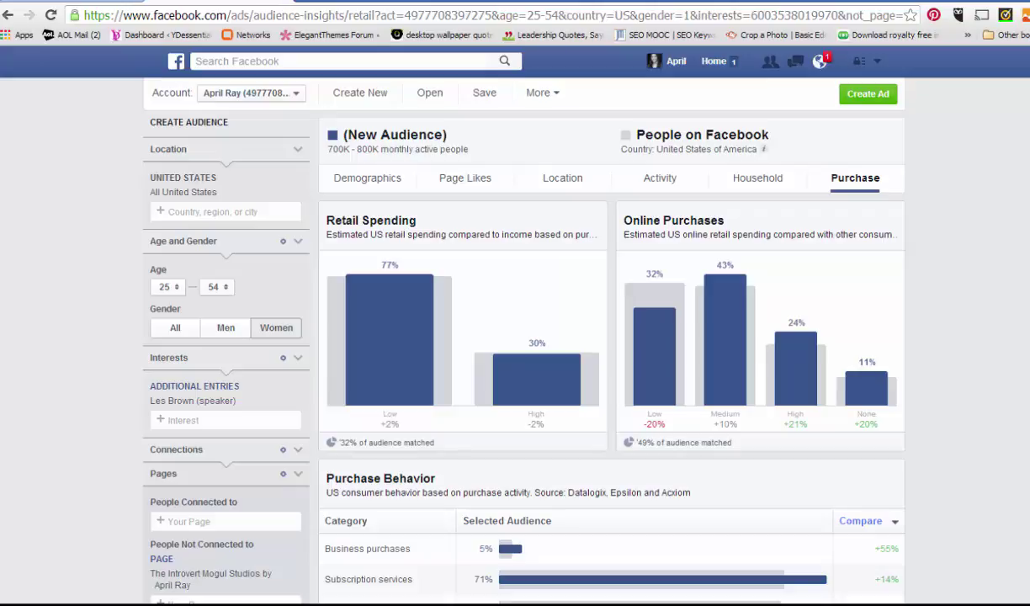
# - Review the Retail Spending and Online Purchases charts and the Purchase Behavior table again
pyautogui.scroll(-3, 516, 337)
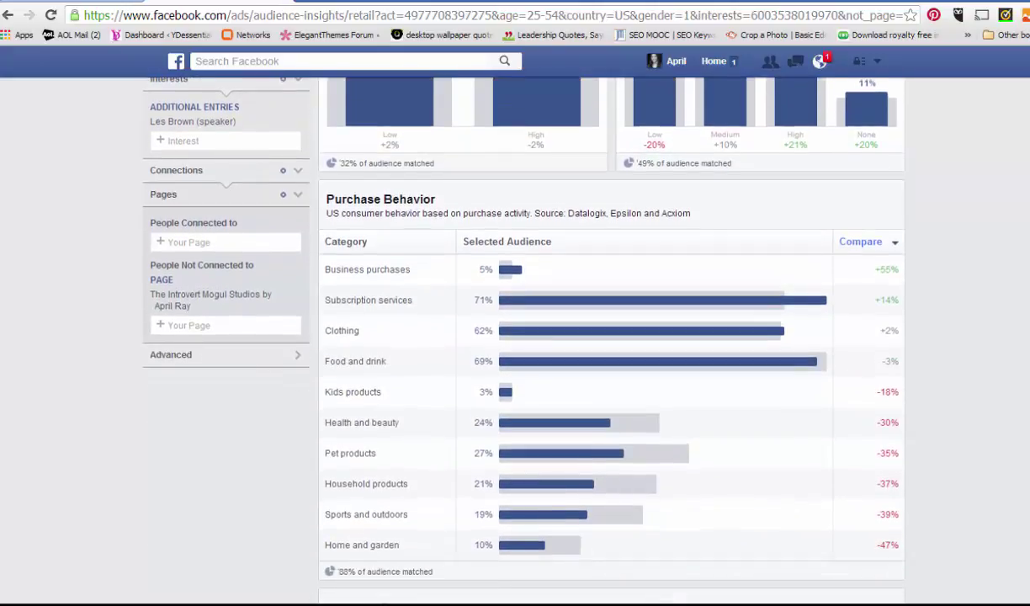
pyautogui.scroll(3, 611, 337)
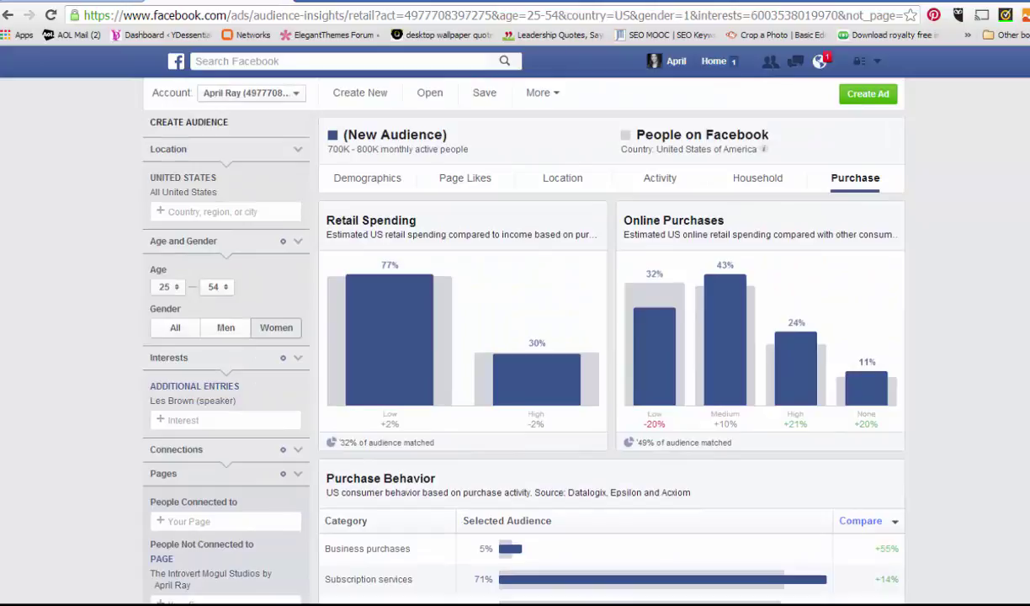
pyautogui.scroll(-2, 515, 337)
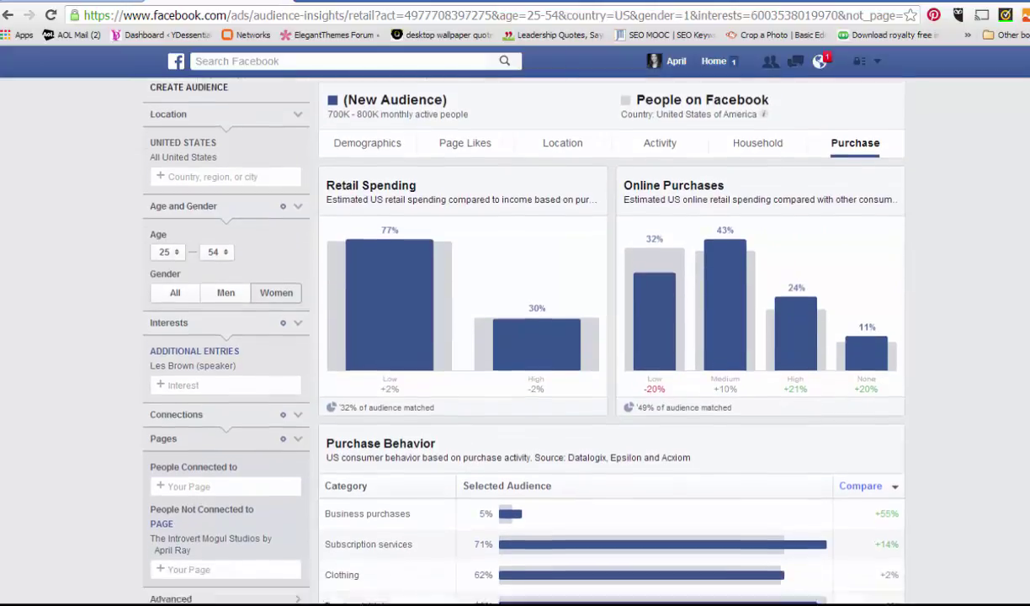
pyautogui.scroll(-2, 515, 336)
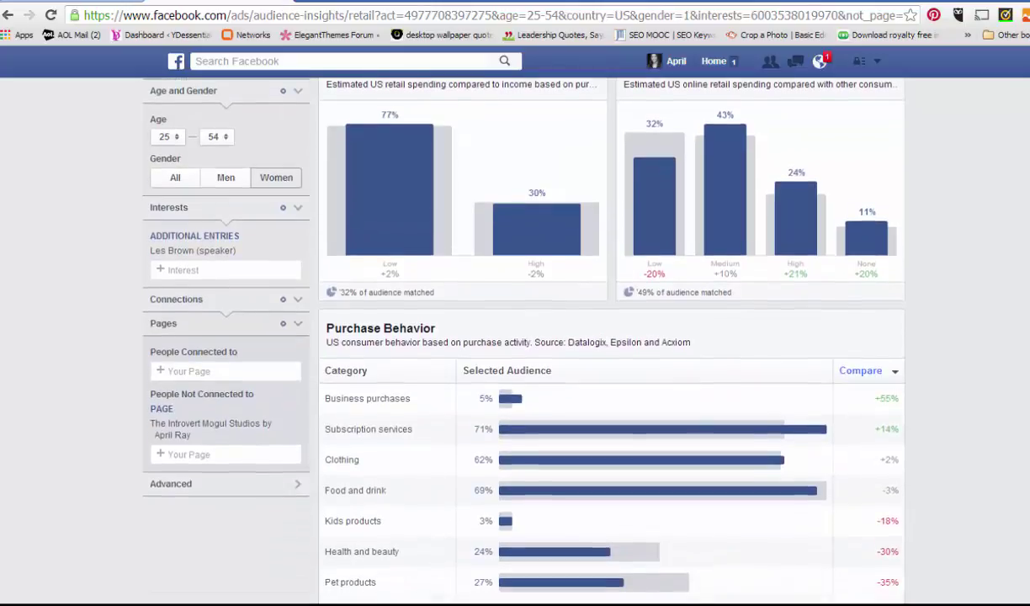
pyautogui.scroll(4, 515, 337)
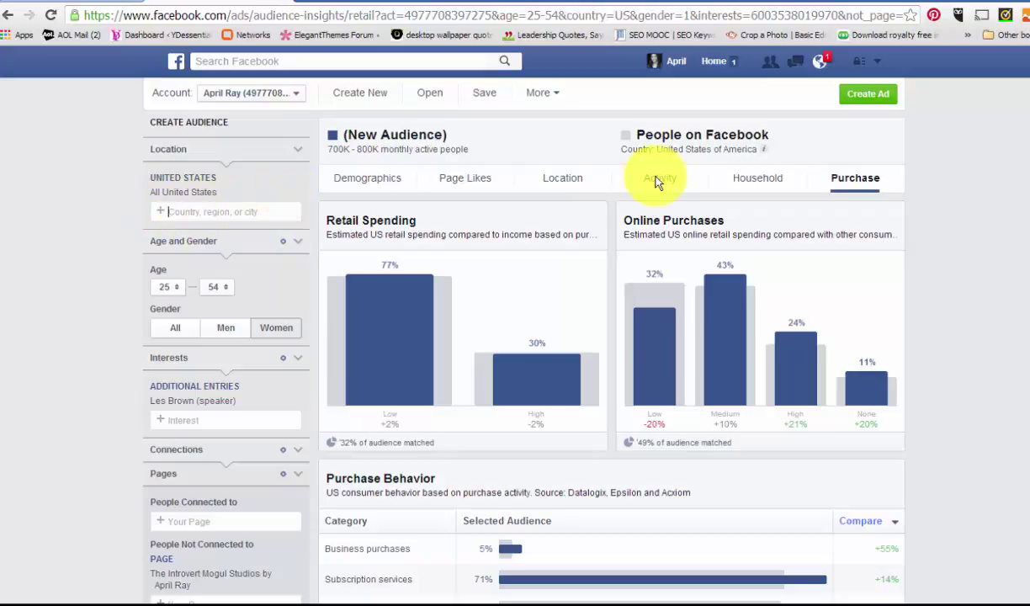
pyautogui.scroll(-1, 1019, 177)
pyautogui.scroll(1, 515, 336)
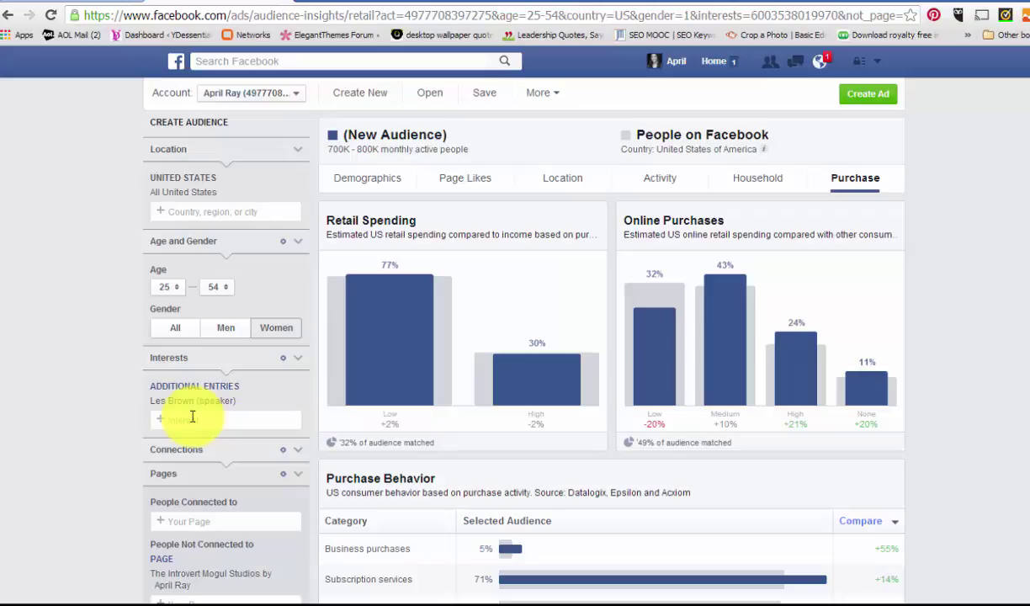
pyautogui.moveTo(348, 335)
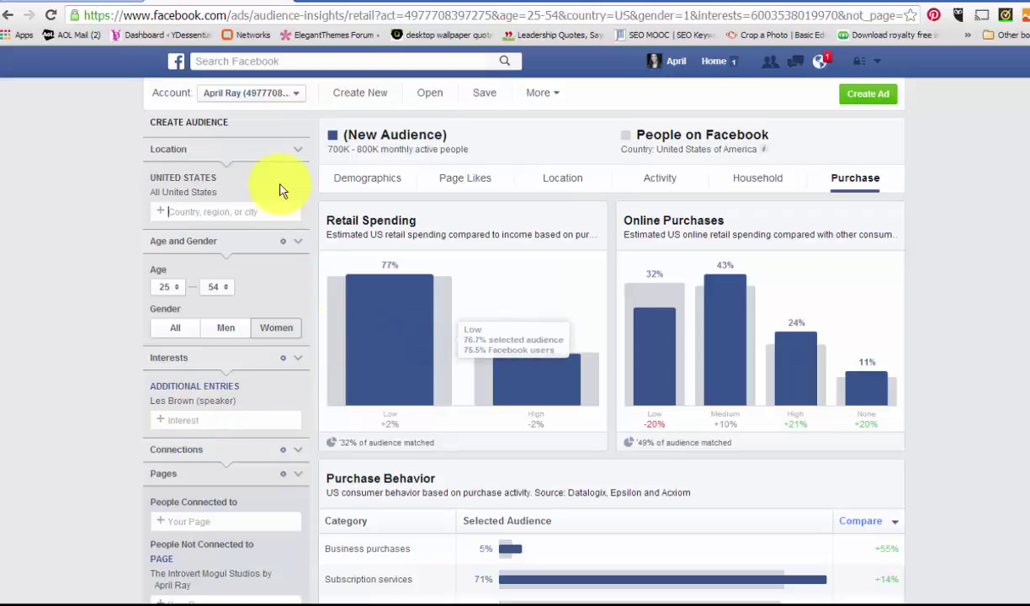
# - Start saving the audience and preview the details of the existing Female Entrepreneur Association and Realtors lead gen audiences
pyautogui.click(482, 94)
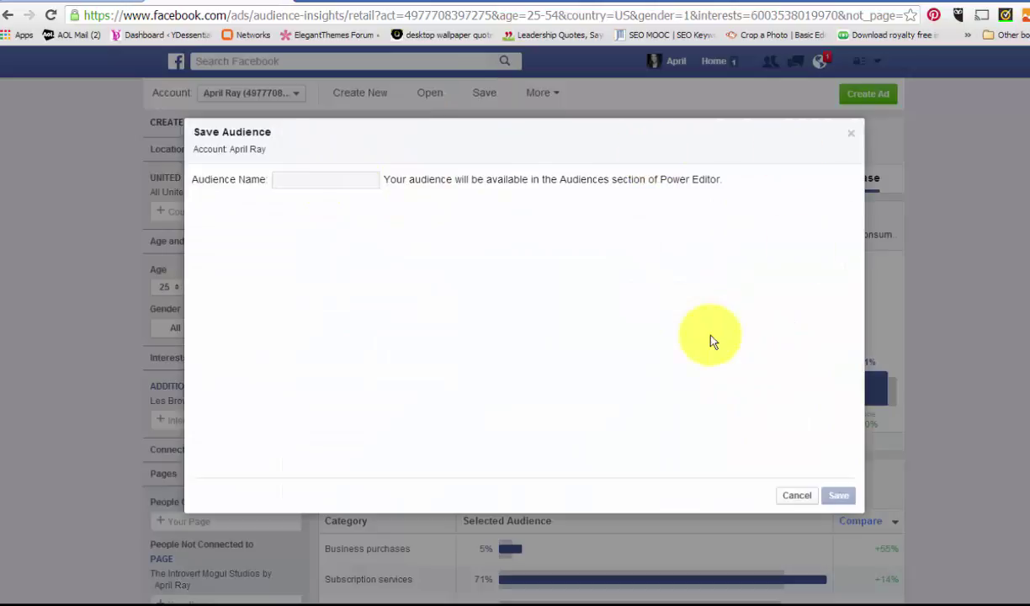
pyautogui.click(853, 140)
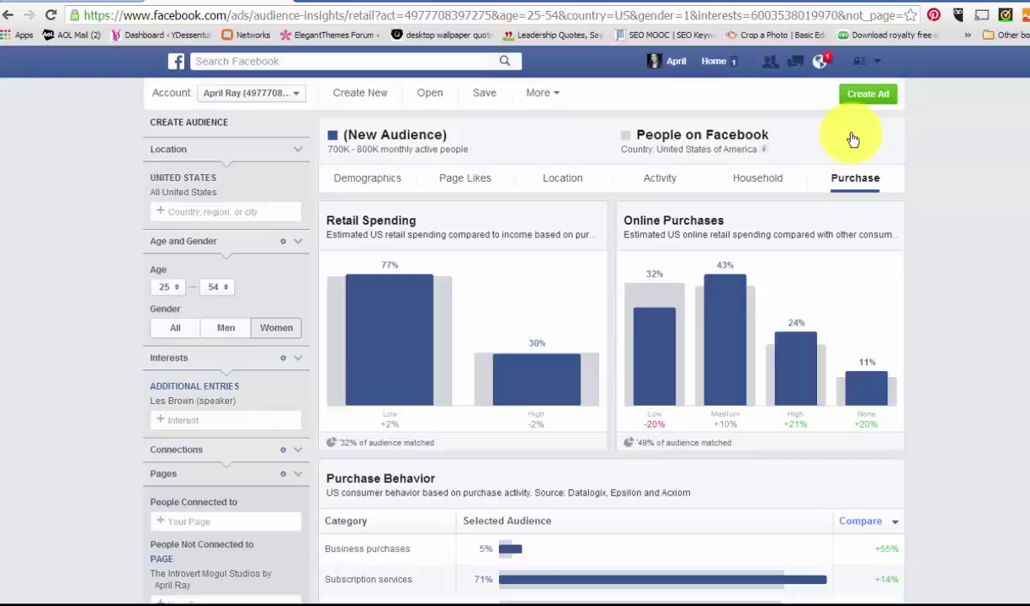
pyautogui.click(554, 96)
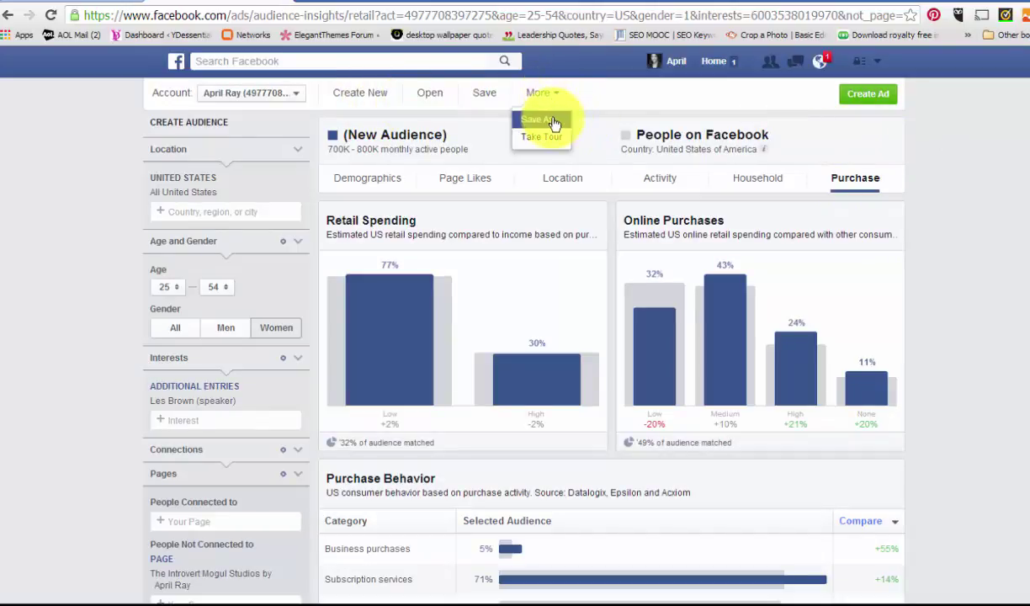
pyautogui.click(547, 120)
pyautogui.click(329, 177)
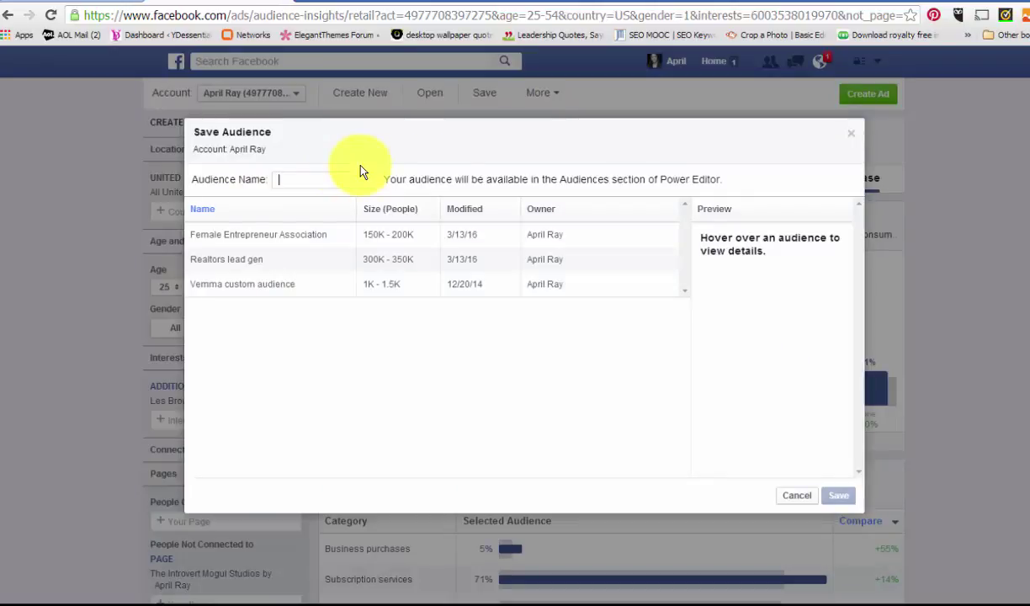
pyautogui.moveTo(305, 284)
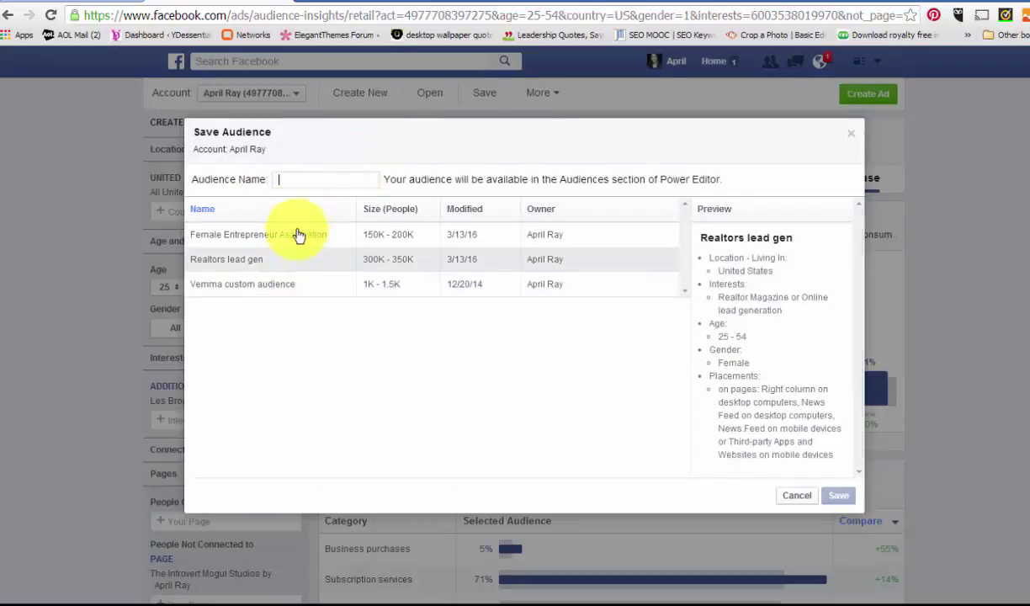
pyautogui.moveTo(307, 242)
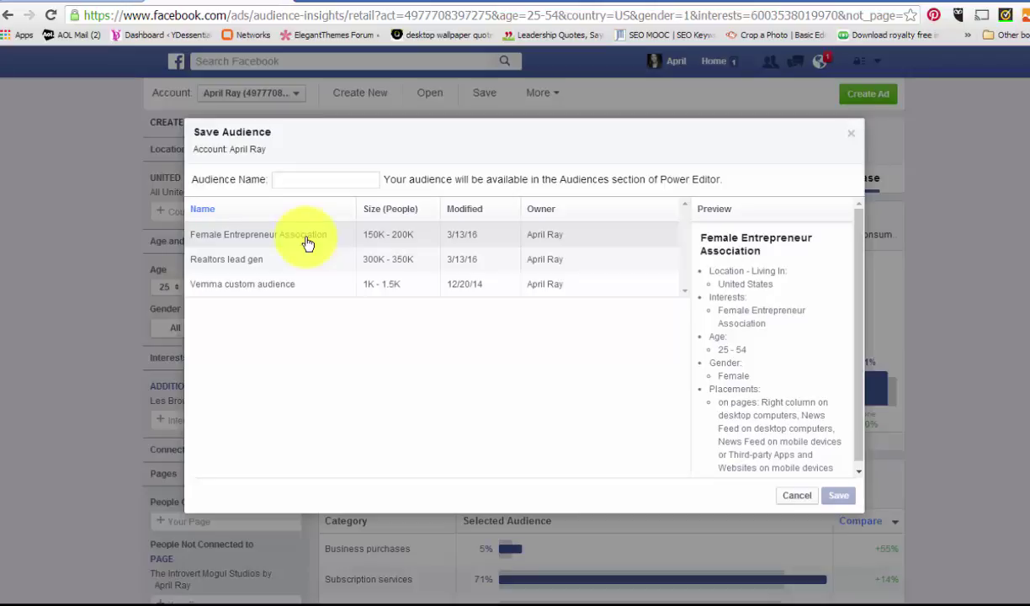
pyautogui.moveTo(257, 266)
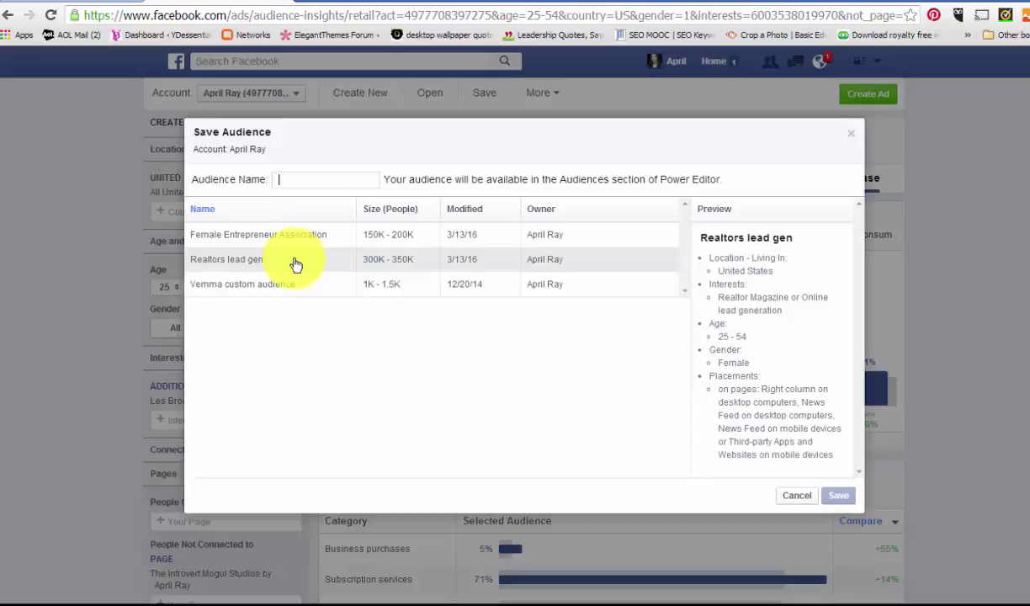
pyautogui.moveTo(272, 291)
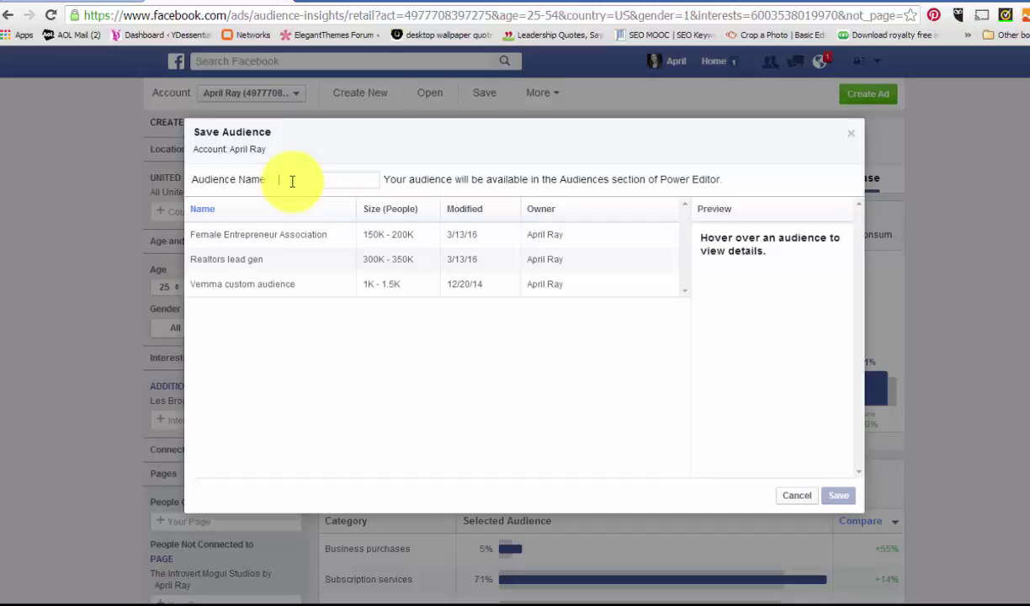
# - Name the audience "les brown" and save it
pyautogui.write('lesbrow')
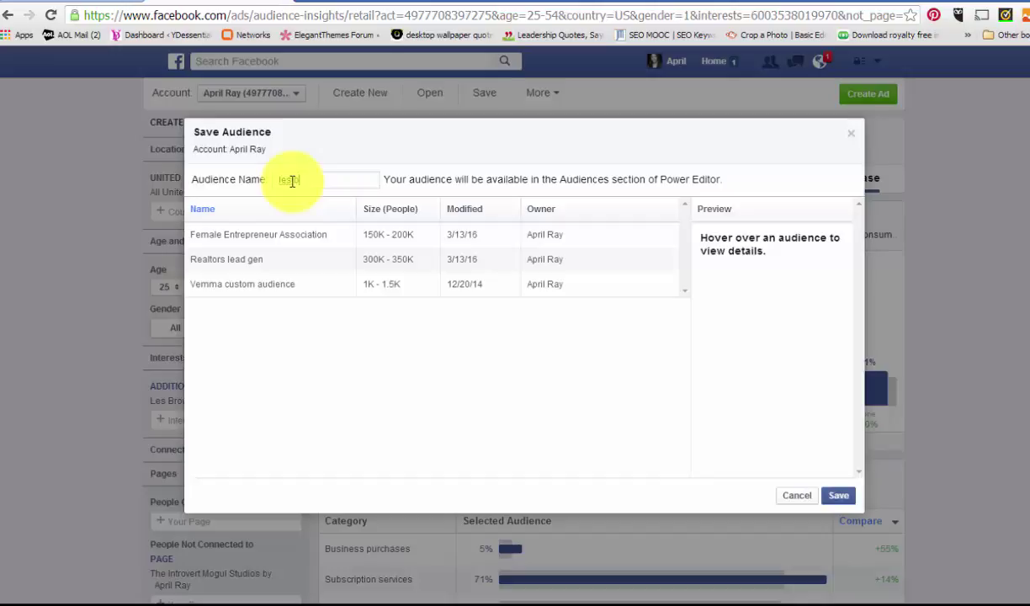
pyautogui.write('n')
pyautogui.click(292, 180)
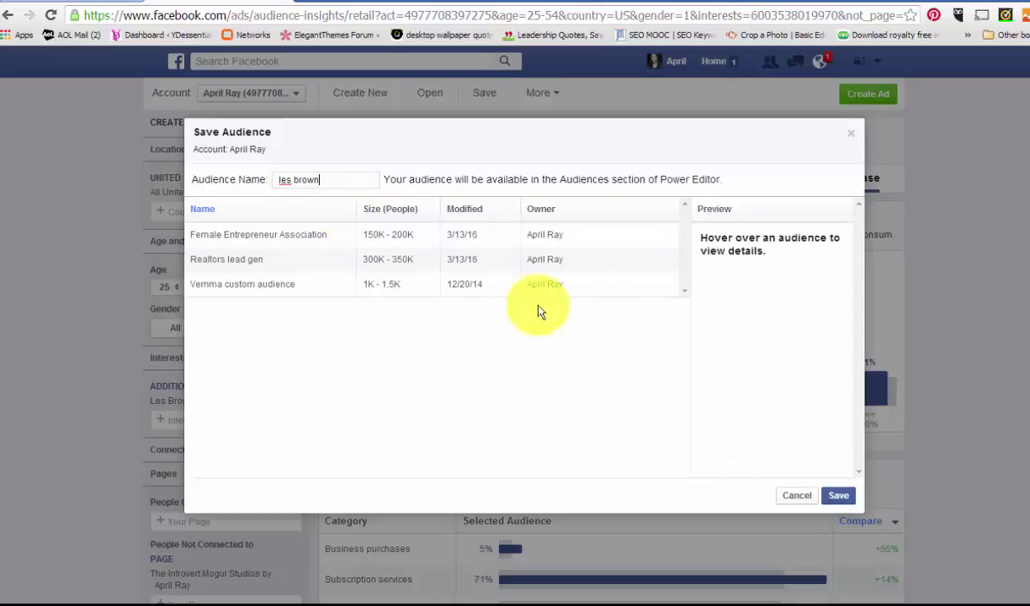
pyautogui.click(834, 497)
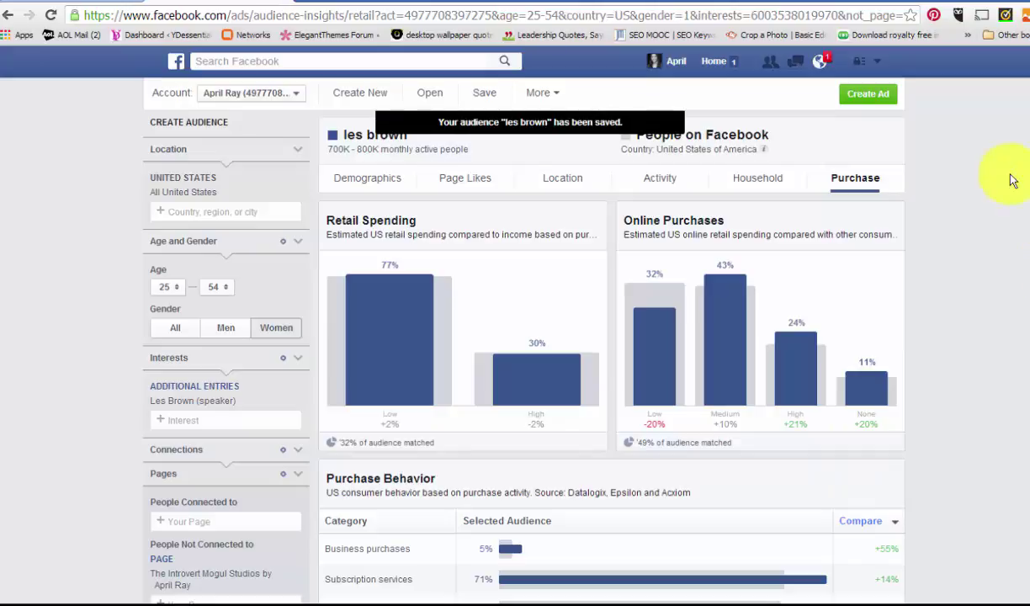
# - Start creating an ad for the saved audience with the Ad Create Tool
pyautogui.click(873, 96)
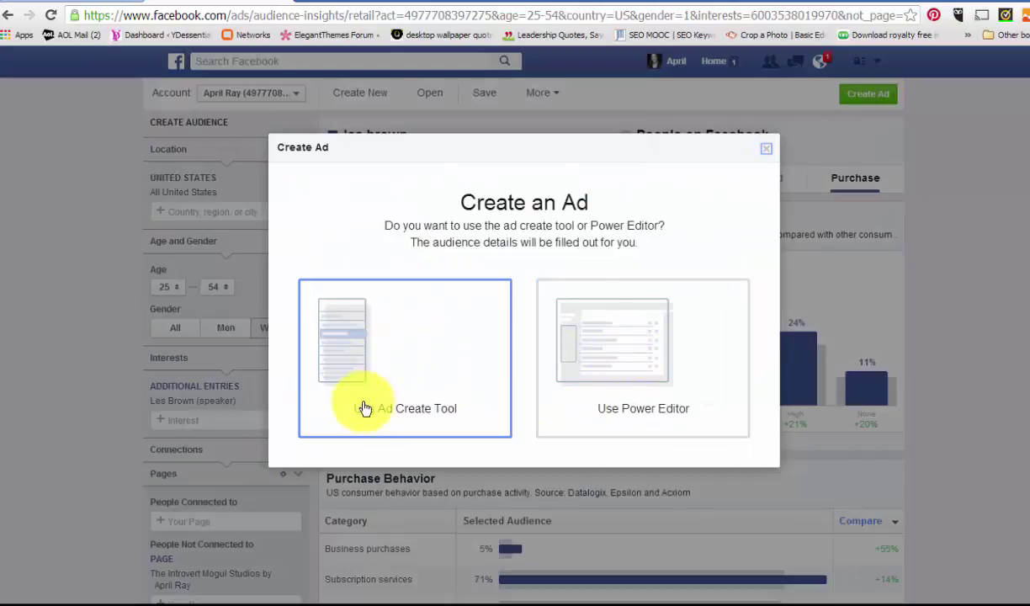
pyautogui.click(426, 383)
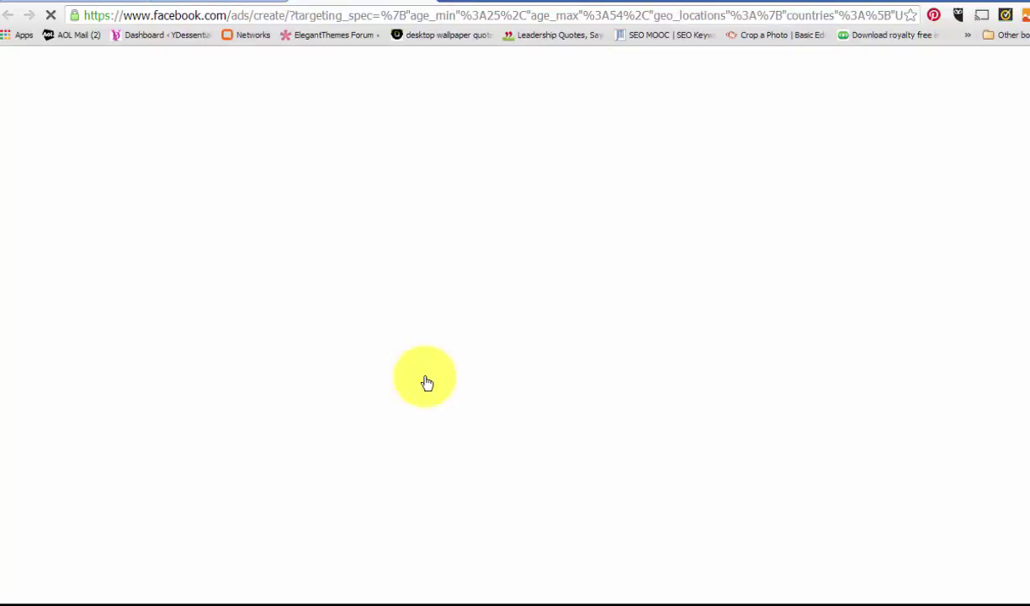